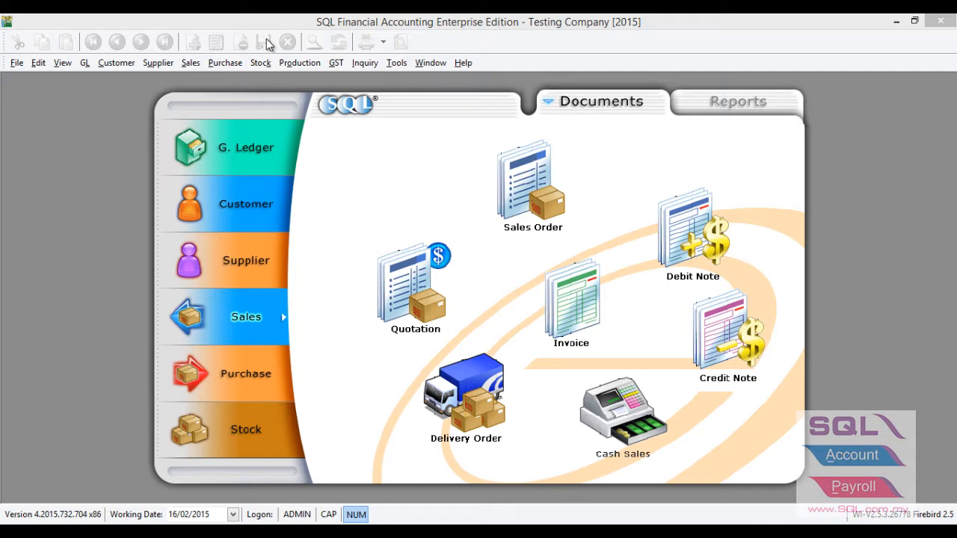
# Start a new stock batch record in Maintain Batch
pyautogui.click(261, 63)
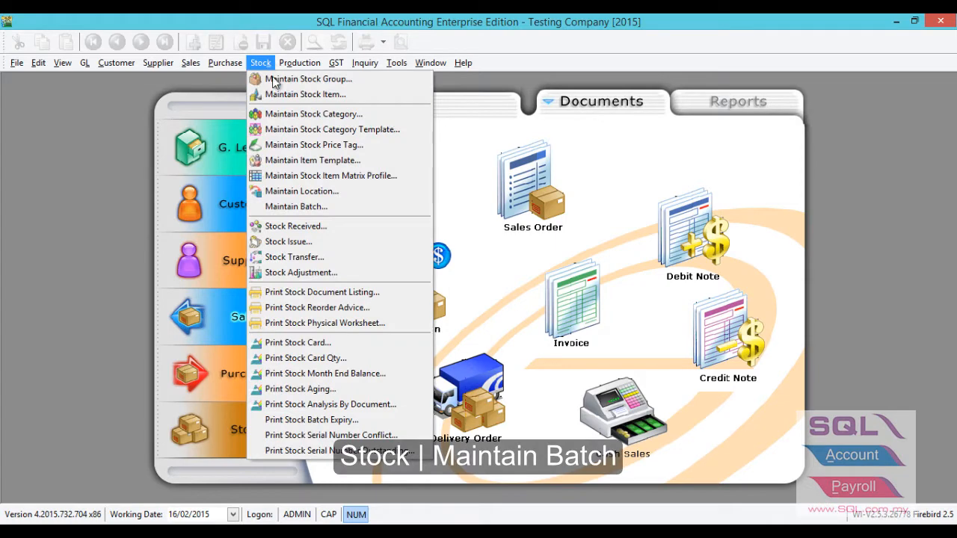
pyautogui.click(331, 207)
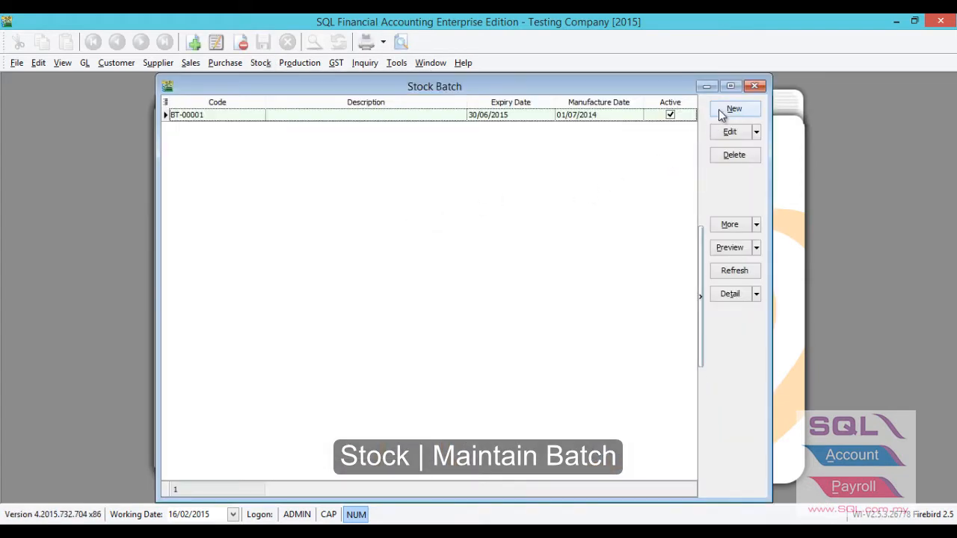
pyautogui.click(720, 109)
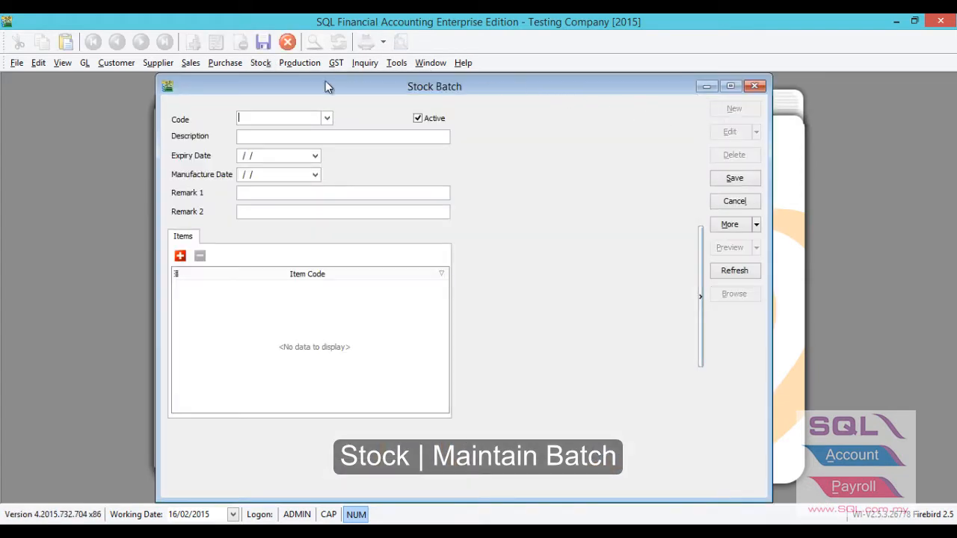
pyautogui.write('abc-001')
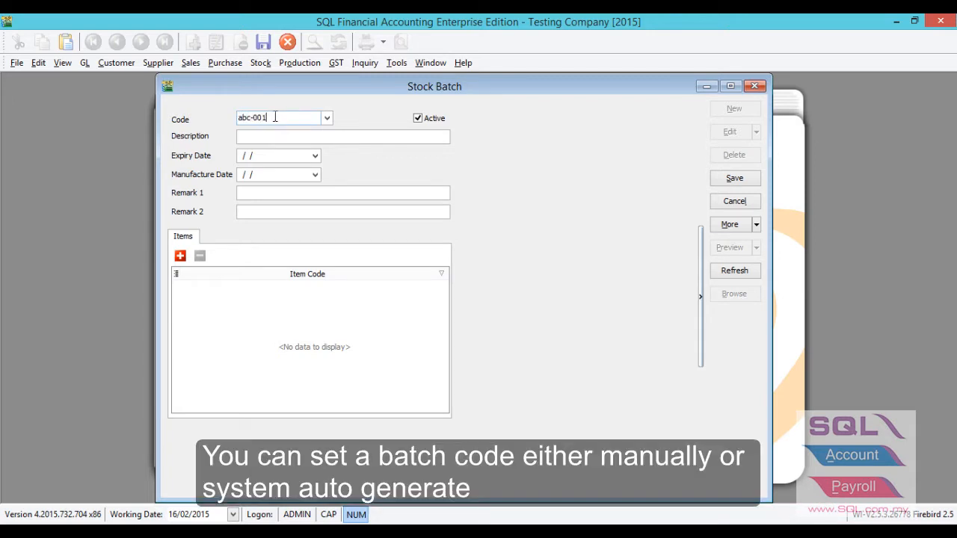
pyautogui.moveTo(263, 112); pyautogui.dragTo(224, 107)
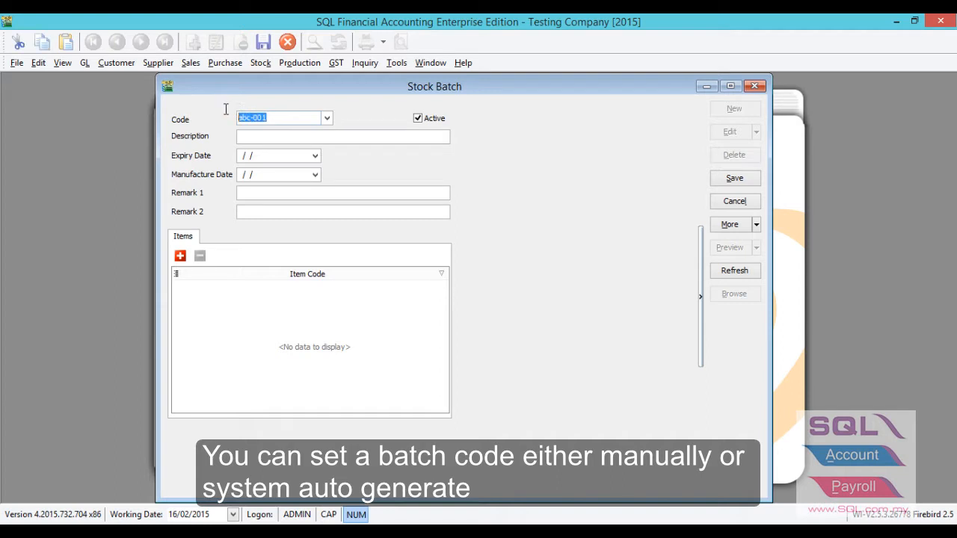
pyautogui.press('BackSpace')
# Leave the batch code for automatic numbering and set the batch description to BATCH FOR JANUARY
pyautogui.click(248, 137)
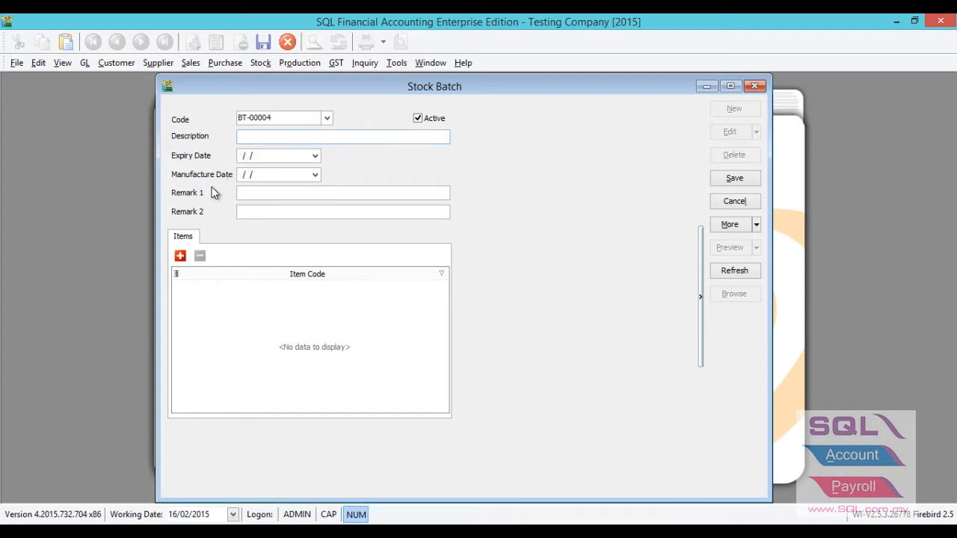
pyautogui.press('capslock')
pyautogui.write('BATCH FOR JANUARY')
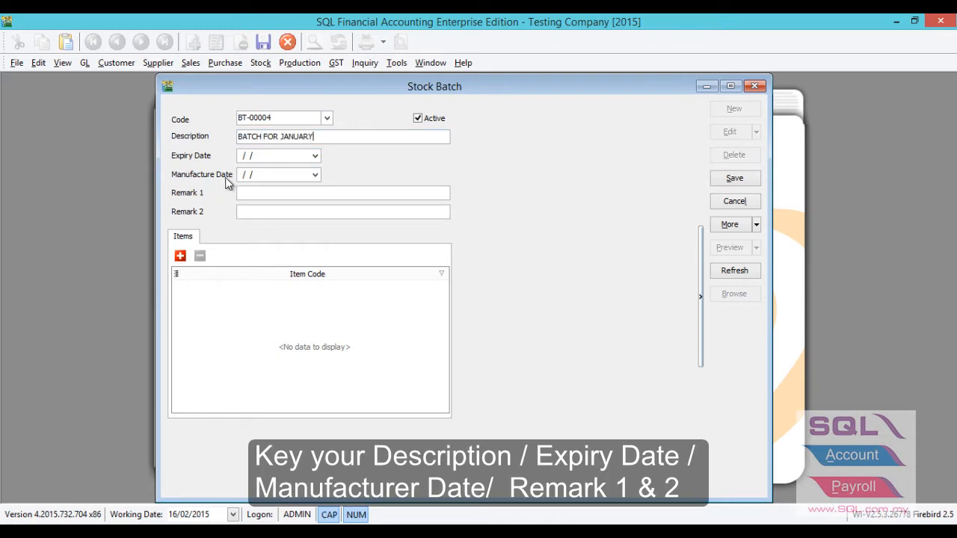
# Set the batch's expiry date to 31/12/2015 and its manufacture date to 01/01/2015
pyautogui.click(269, 155)
pyautogui.write('31/')
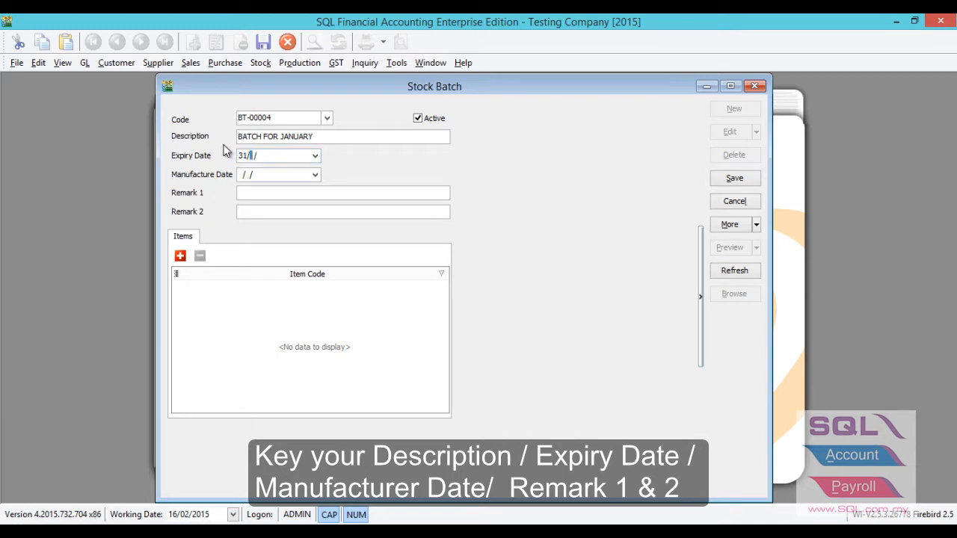
pyautogui.write('12/2015')
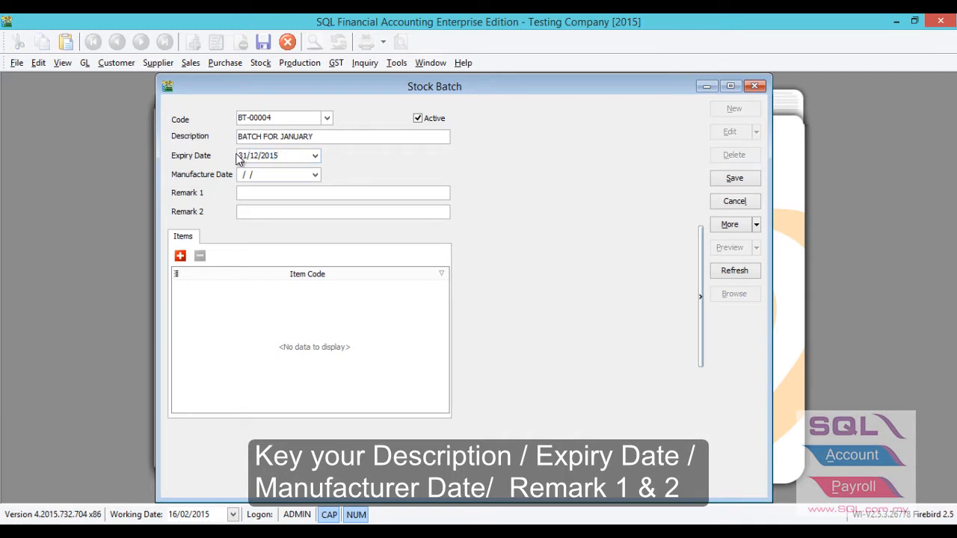
pyautogui.moveTo(260, 174); pyautogui.dragTo(217, 169)
pyautogui.write('0')
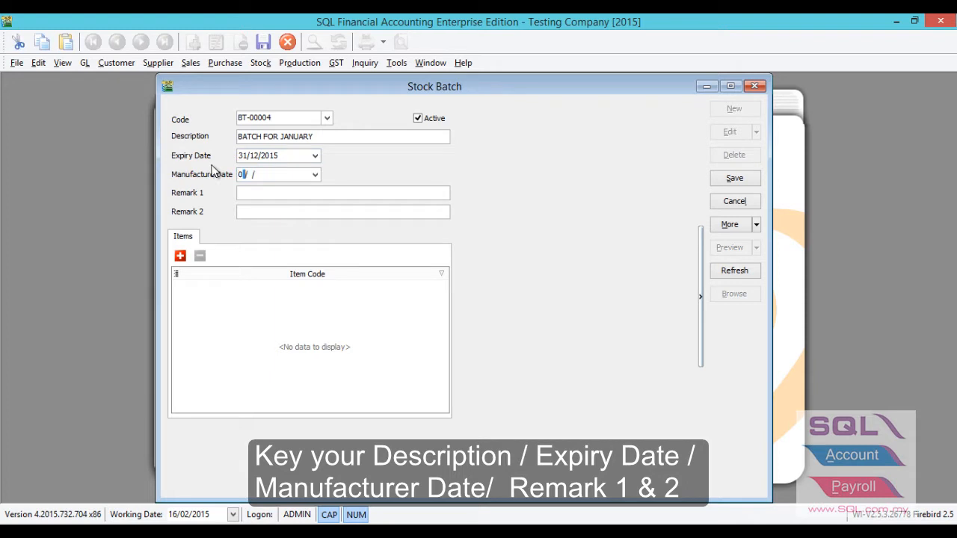
pyautogui.write('1/01/2015')
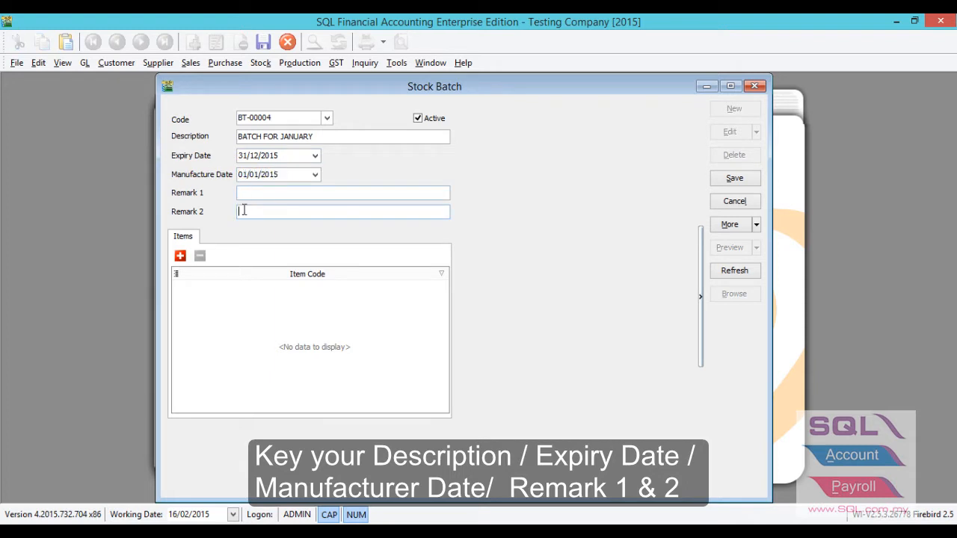
# Assign the item CEL-PRE-RM100 to the batch
pyautogui.click(180, 257)
pyautogui.click(441, 290)
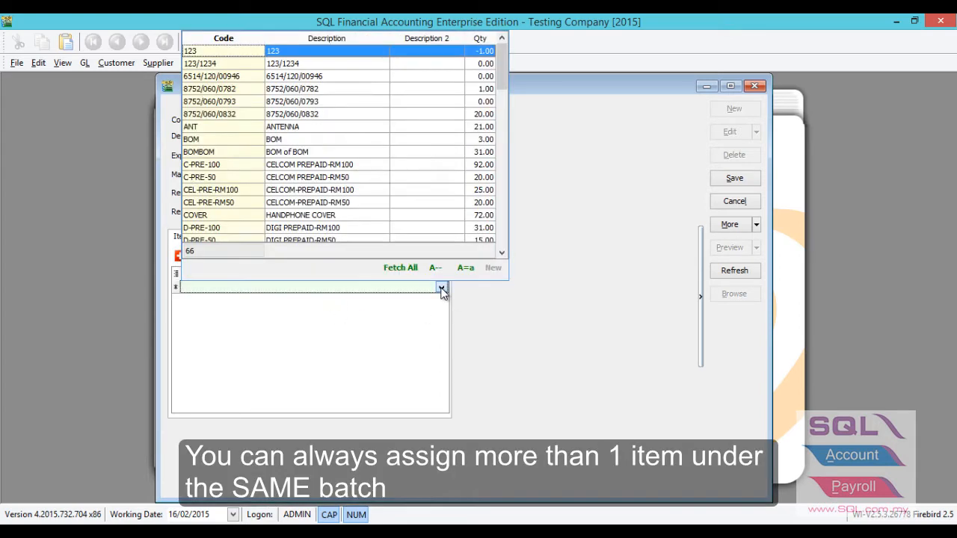
pyautogui.write('C')
pyautogui.press('Down')
pyautogui.press('Down')
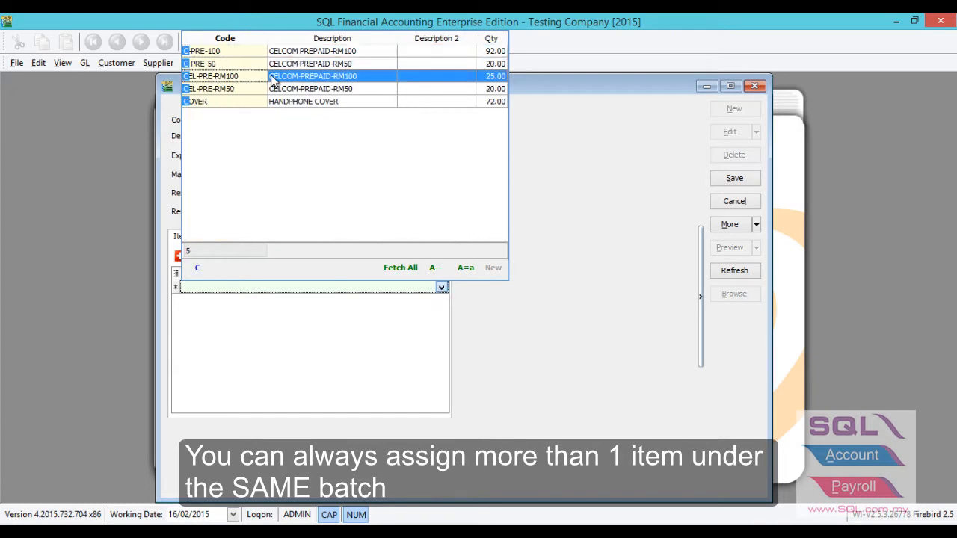
pyautogui.press('Return')
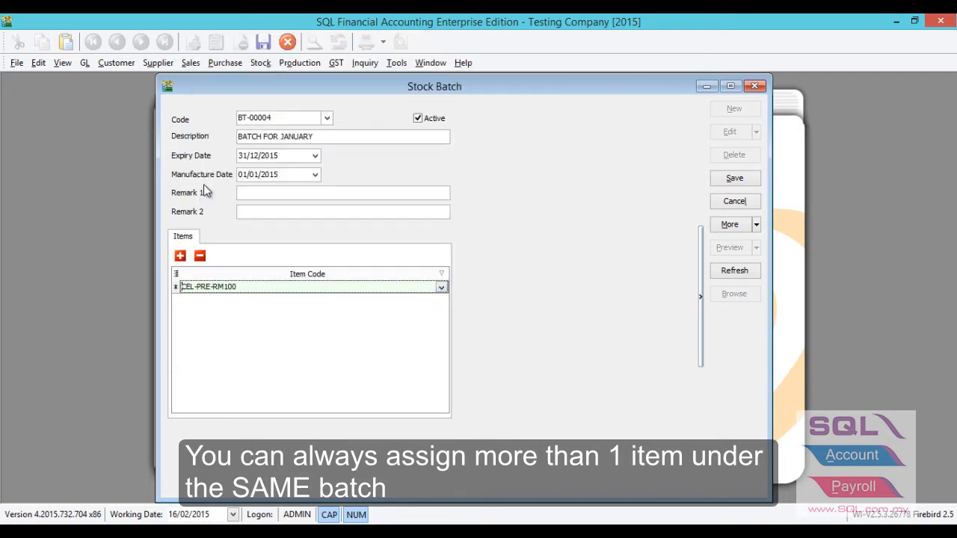
# Add CEL-PRE-RM50 as a second item of the batch, and save and close the batch record
pyautogui.click(180, 257)
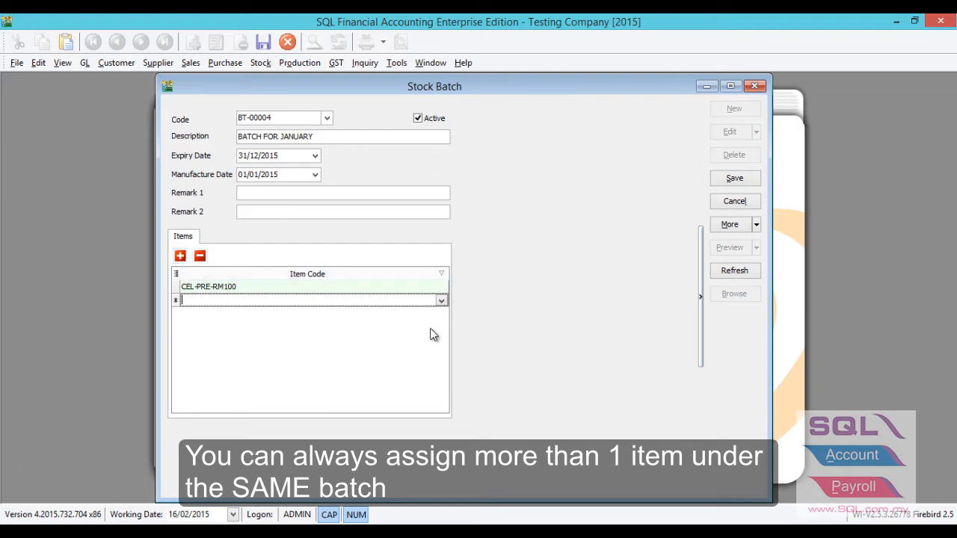
pyautogui.click(441, 301)
pyautogui.write('c')
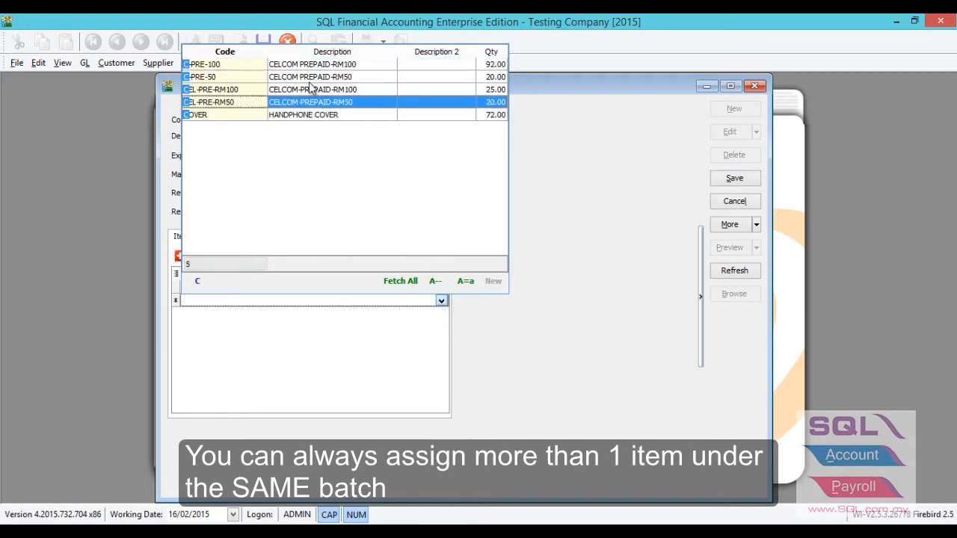
pyautogui.click(258, 102)
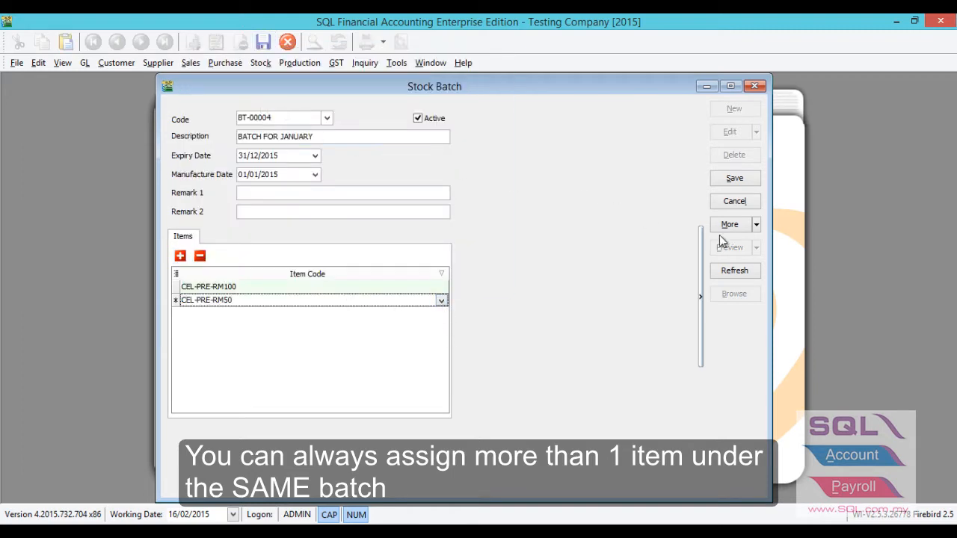
pyautogui.click(725, 179)
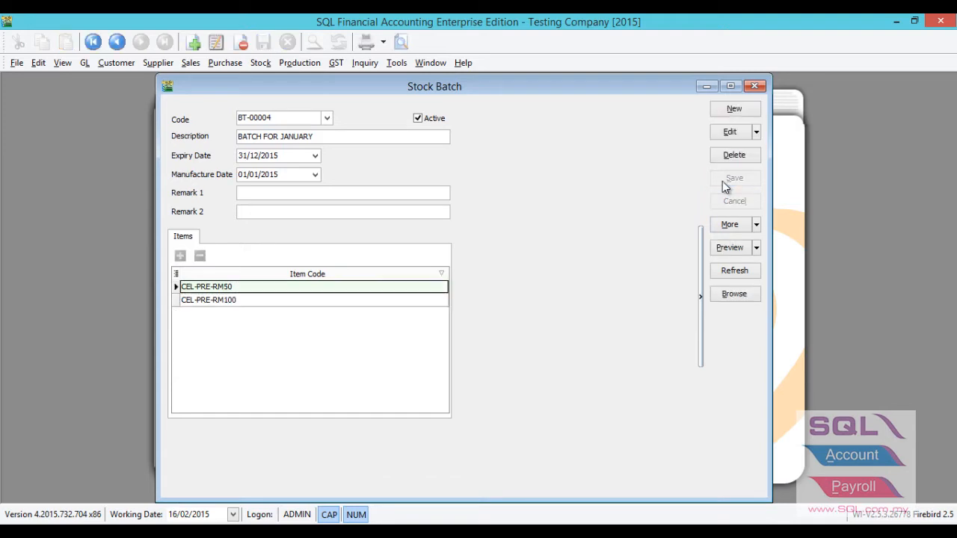
pyautogui.click(753, 87)
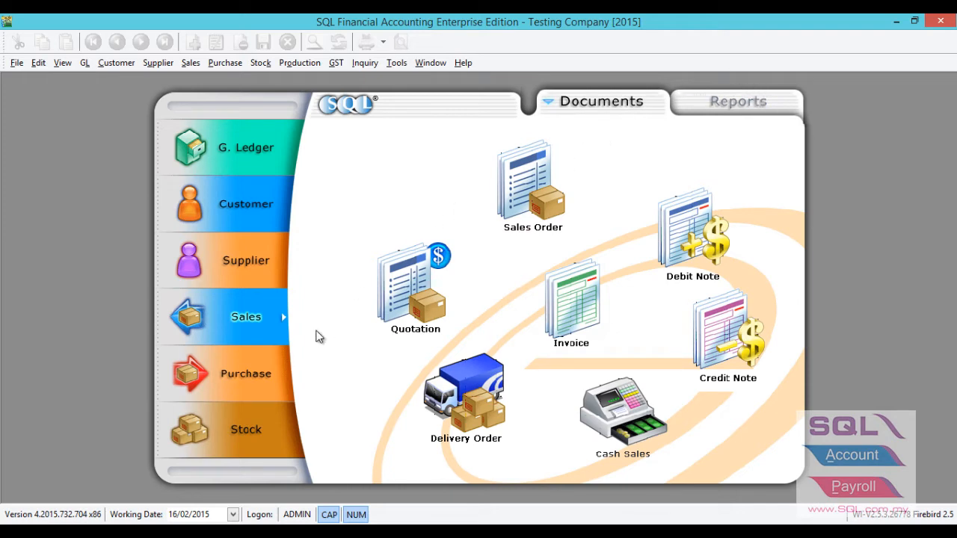
# Create a new purchase invoice for the supplier CELCOM (M) COMMUNICATION BHD
pyautogui.click(279, 372)
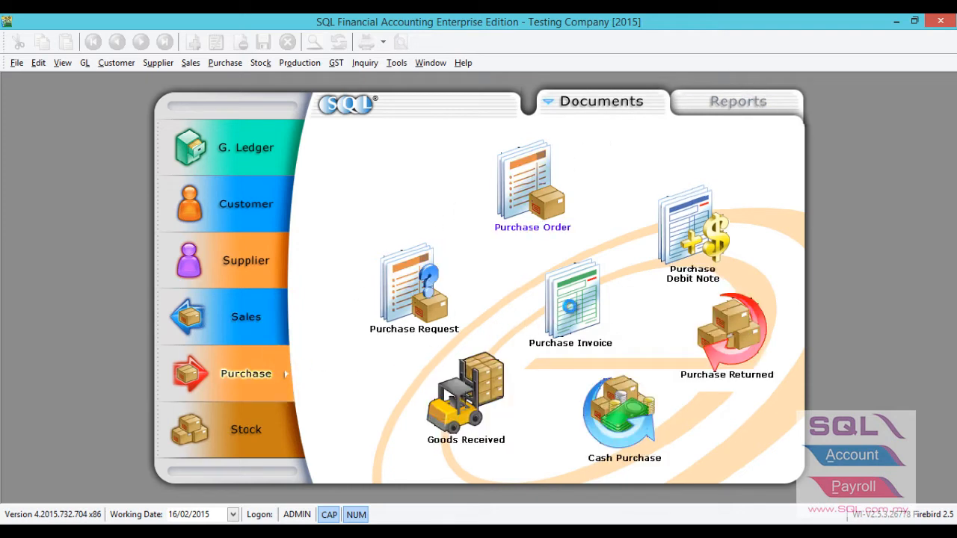
pyautogui.click(572, 292)
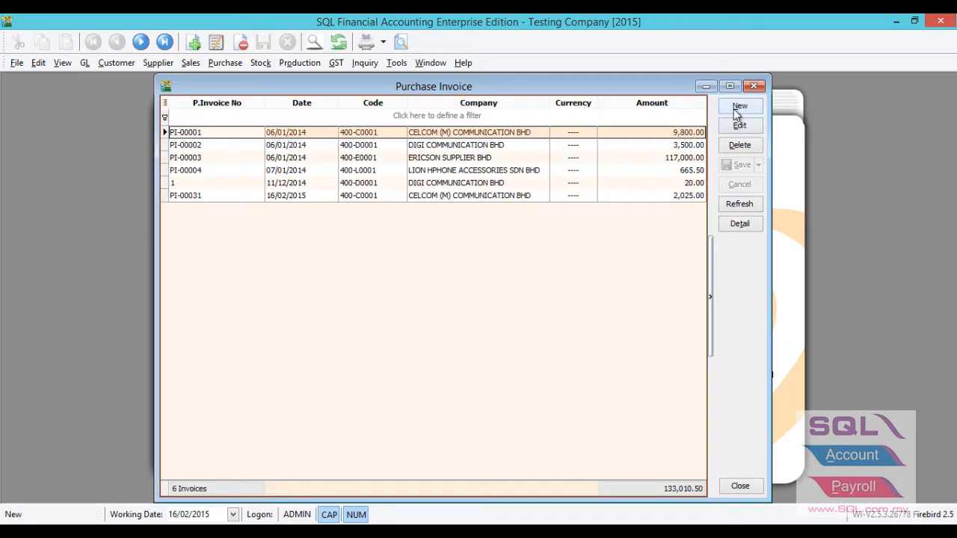
pyautogui.click(739, 107)
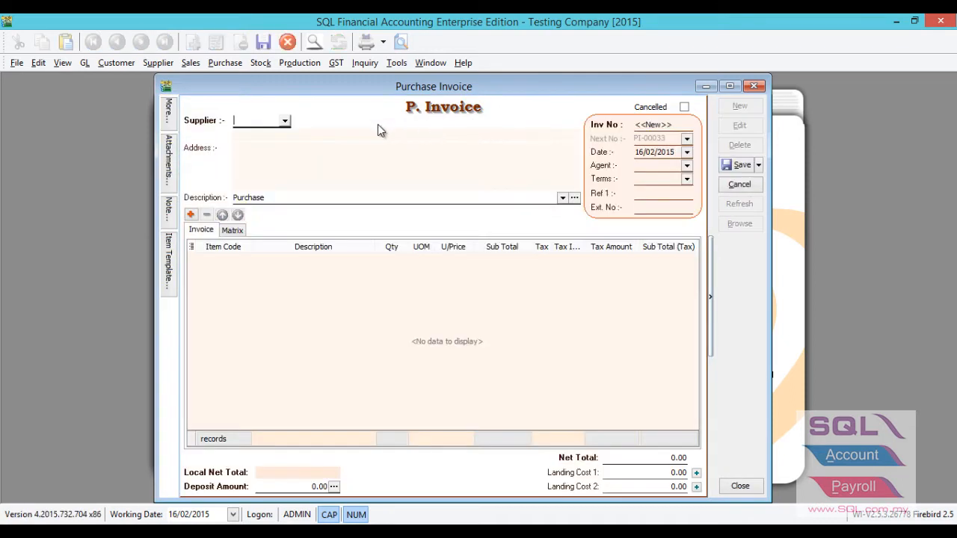
pyautogui.click(285, 120)
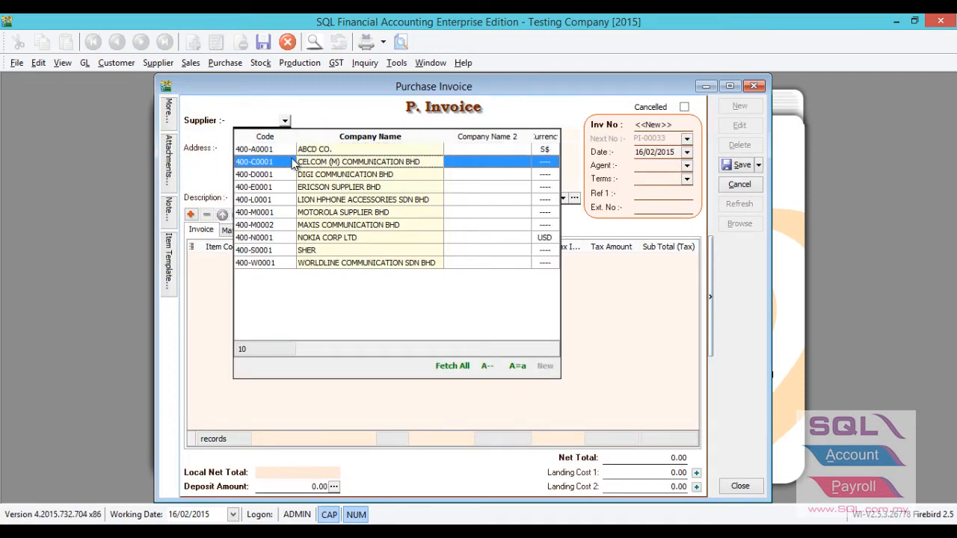
pyautogui.click(292, 158)
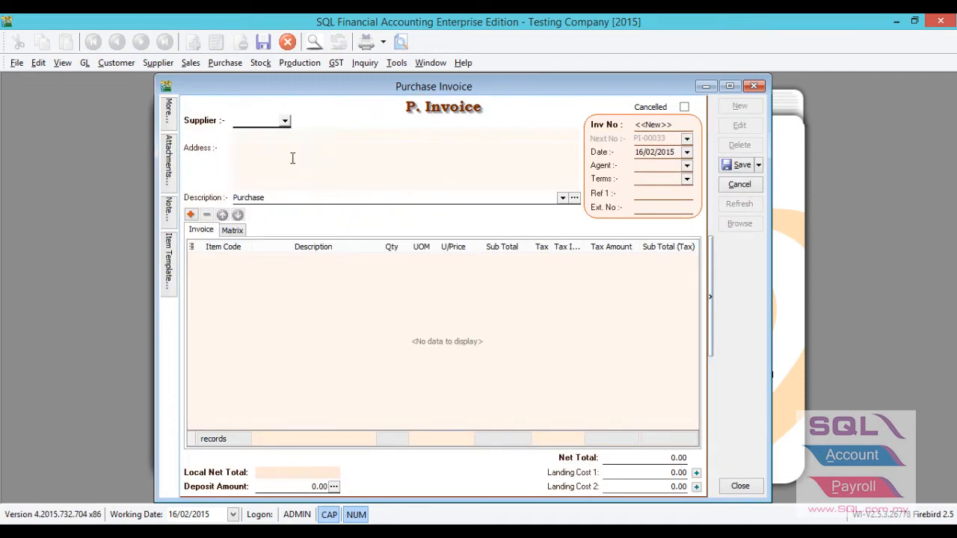
# Add the item CEL-PRE-RM100 to the purchase invoice and show the Batch column in the item grid
pyautogui.click(192, 215)
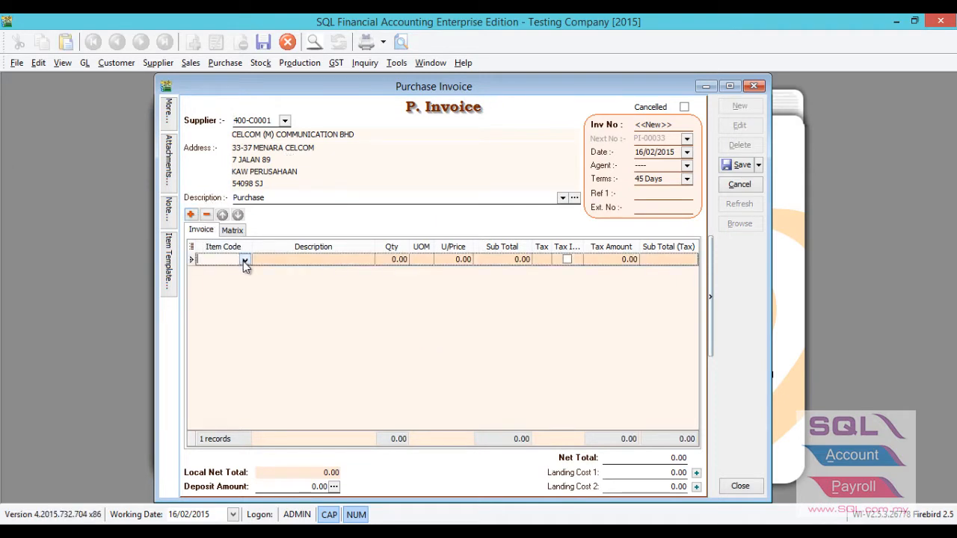
pyautogui.click(243, 259)
pyautogui.write('CEL')
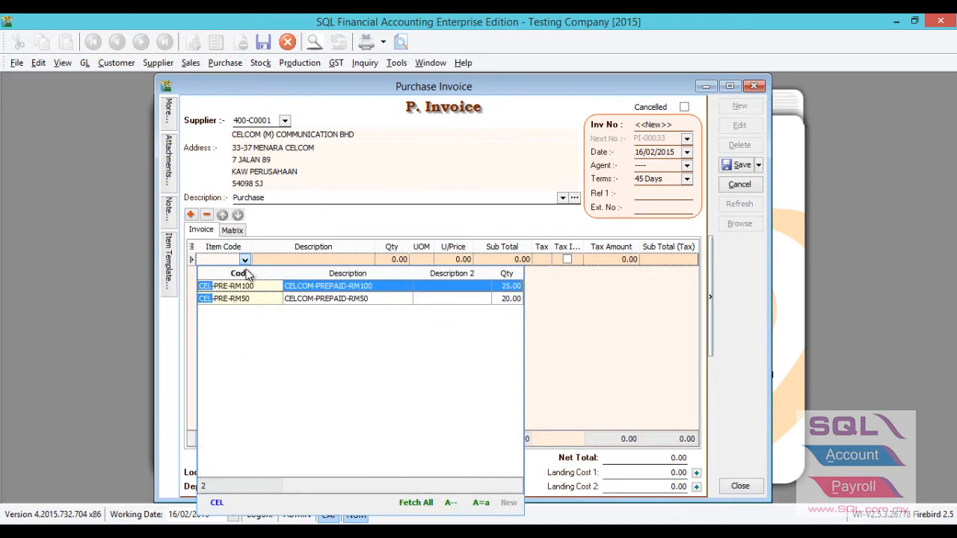
pyautogui.doubleClick(255, 287)
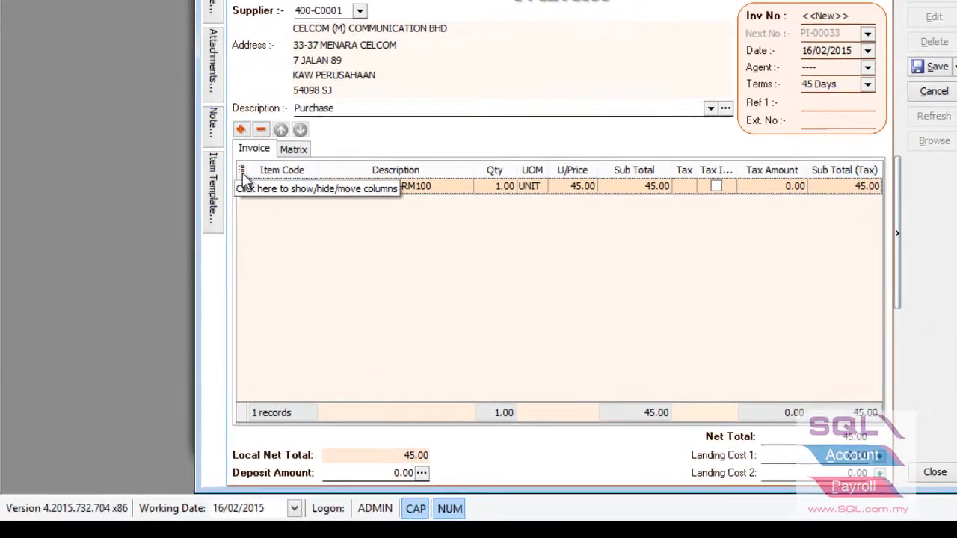
pyautogui.click(225, 194)
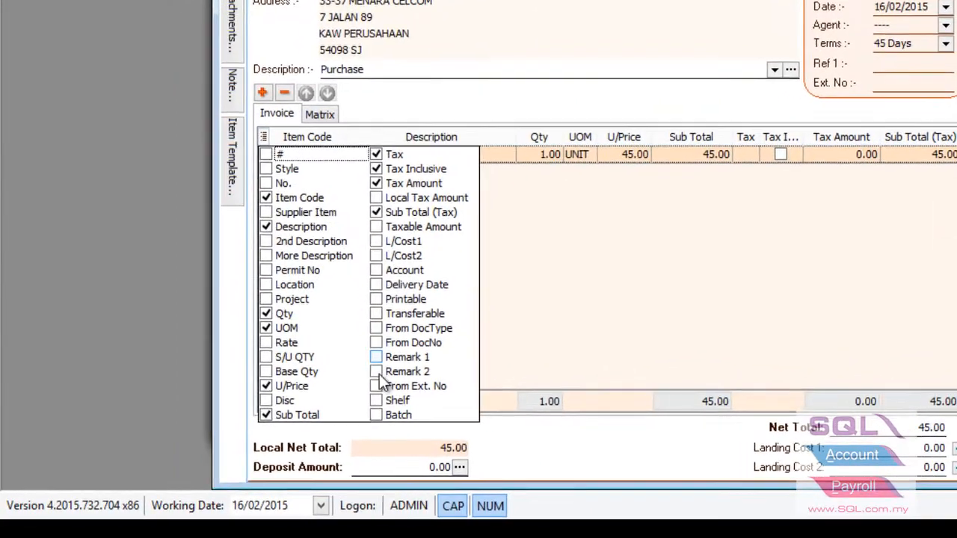
pyautogui.click(380, 413)
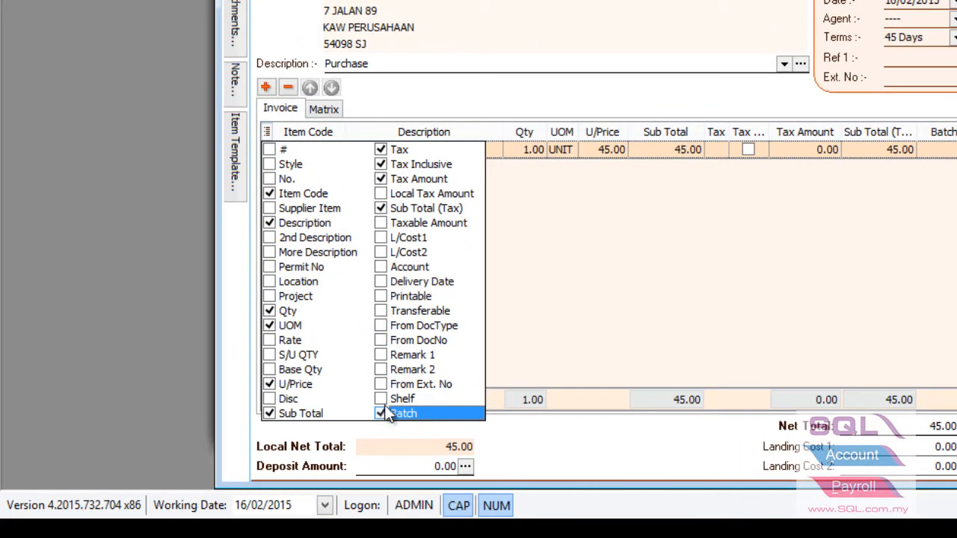
# Assign batch BT-00004 to the CEL-PRE-RM100 line, and save and close the purchase invoice
pyautogui.click(898, 175)
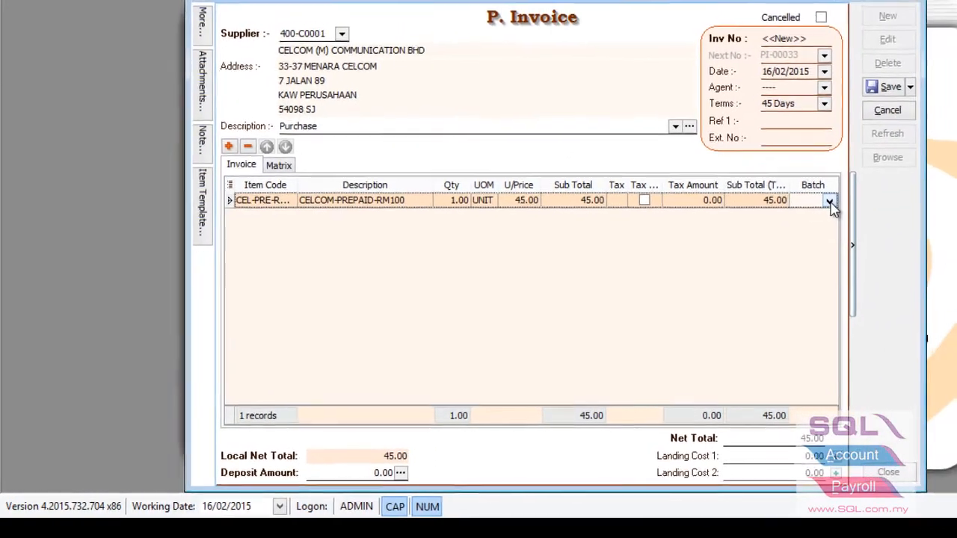
pyautogui.click(898, 175)
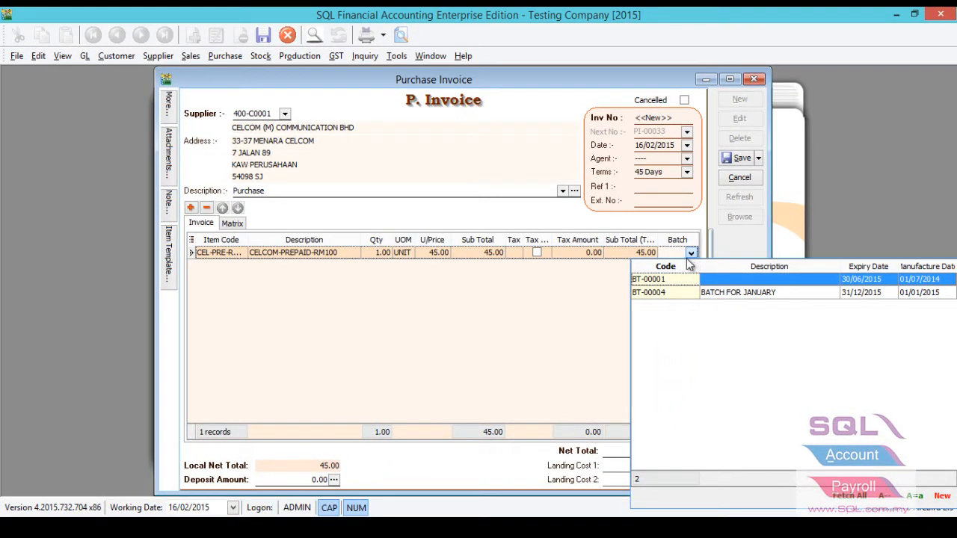
pyautogui.click(686, 297)
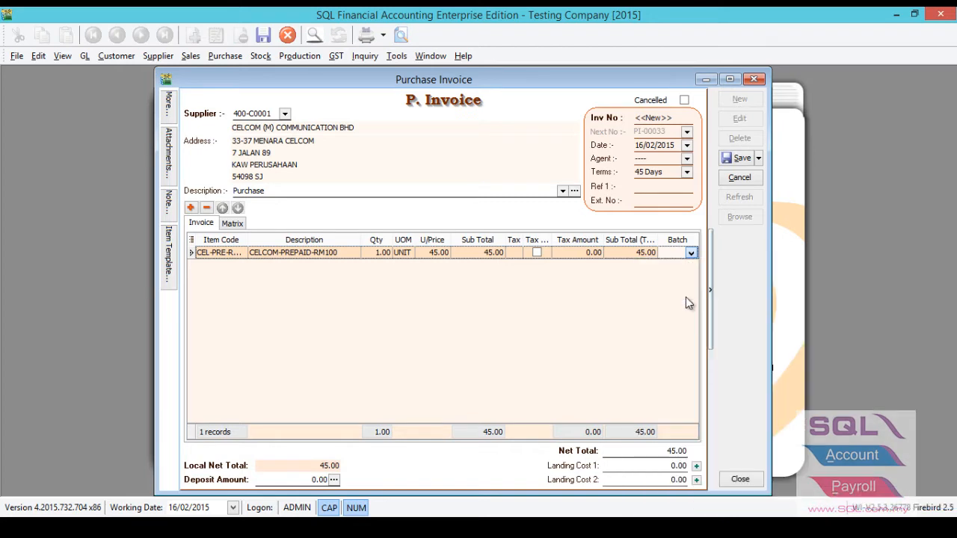
pyautogui.click(729, 160)
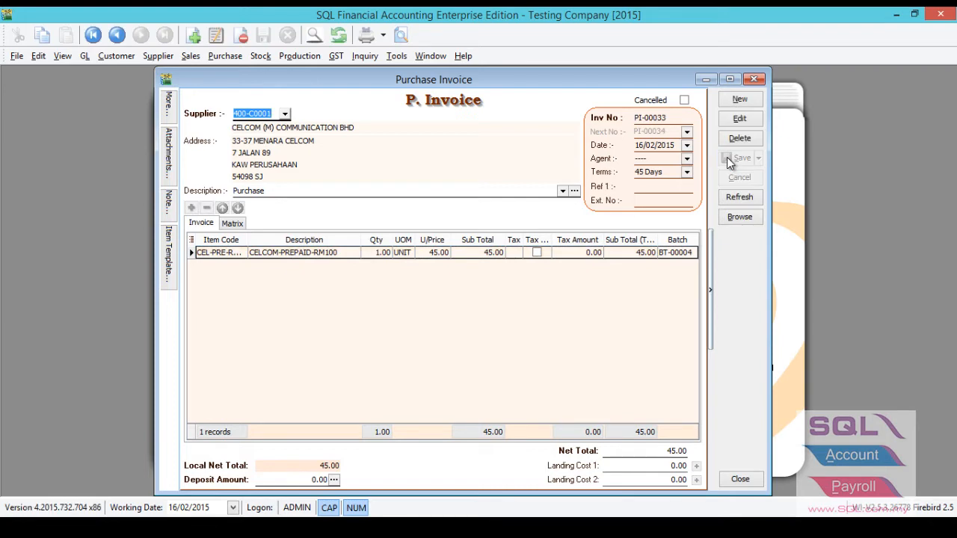
pyautogui.press('Escape')
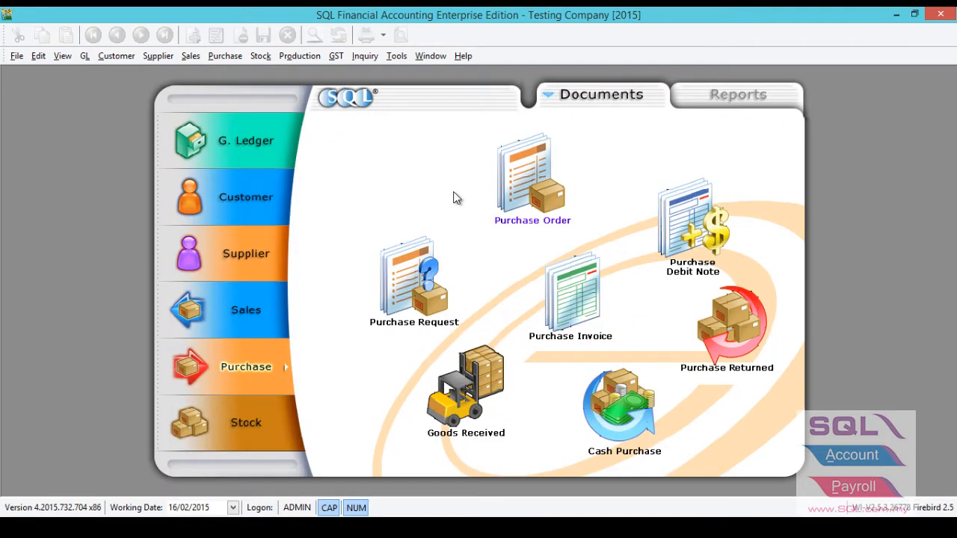
# Create a new sales invoice for the customer ALPHA & BETA COMPUTER
pyautogui.click(266, 320)
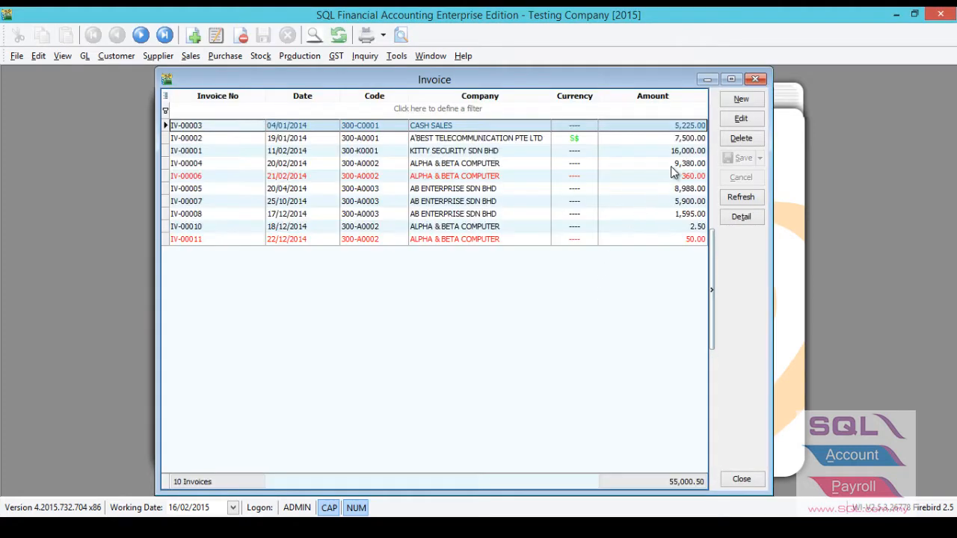
pyautogui.click(740, 99)
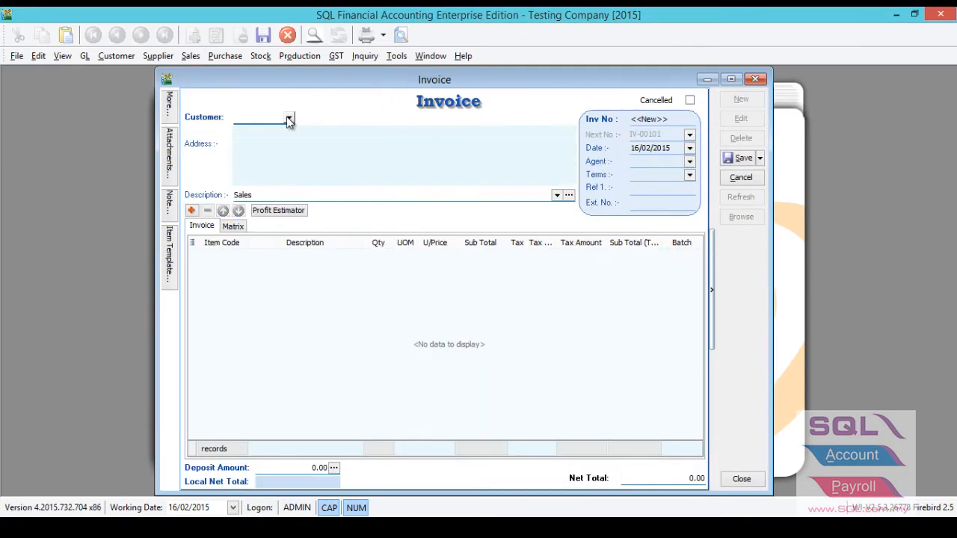
pyautogui.click(289, 119)
pyautogui.click(274, 160)
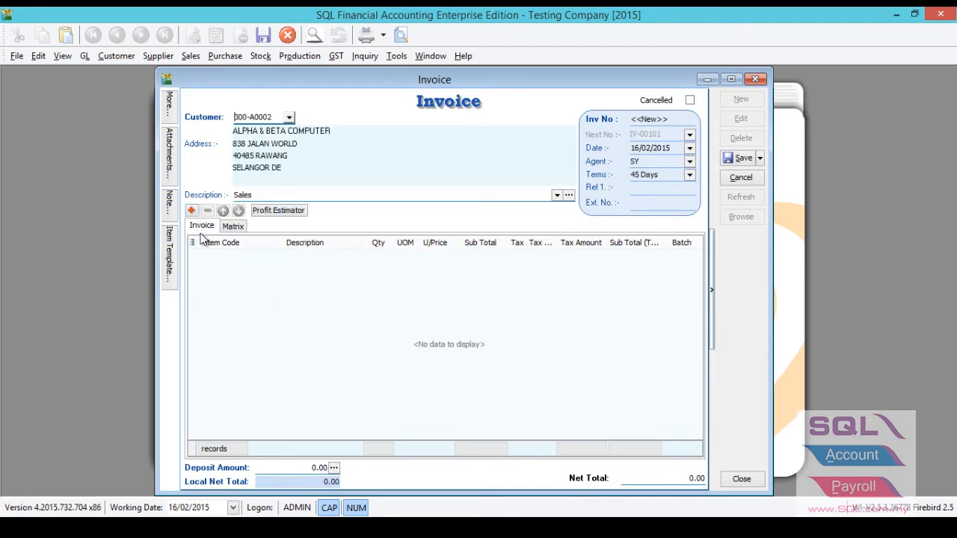
# Add the item CEL-PRE-RM100 to the sales invoice
pyautogui.click(191, 210)
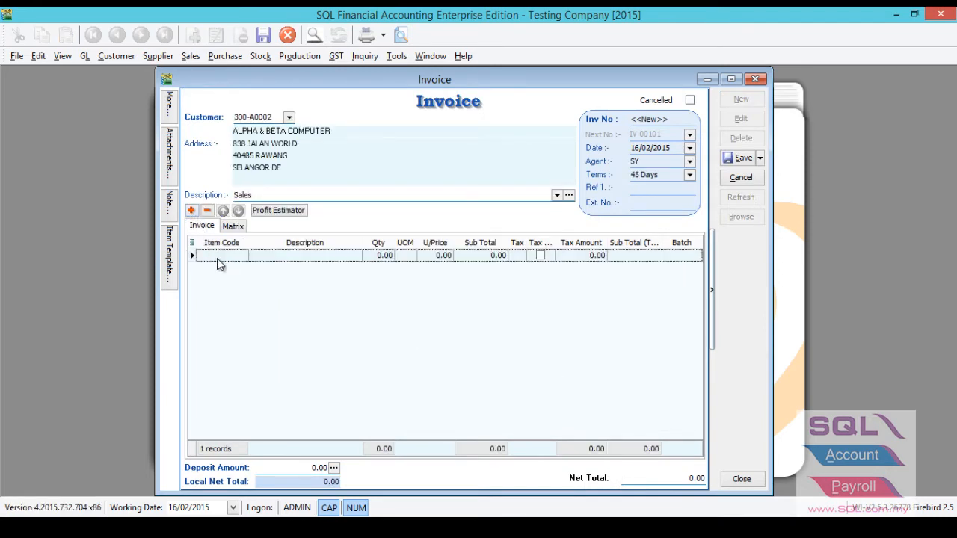
pyautogui.click(219, 256)
pyautogui.write('CEL')
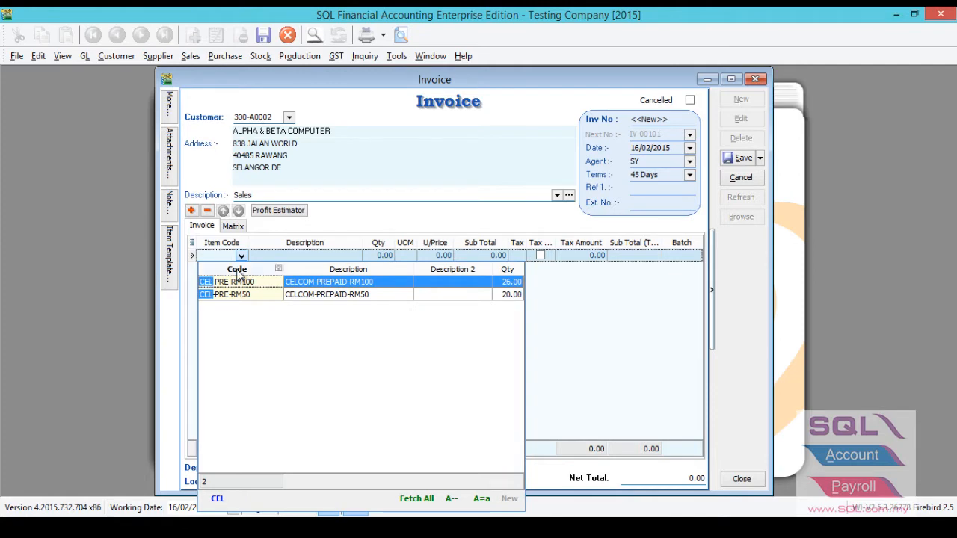
pyautogui.click(240, 281)
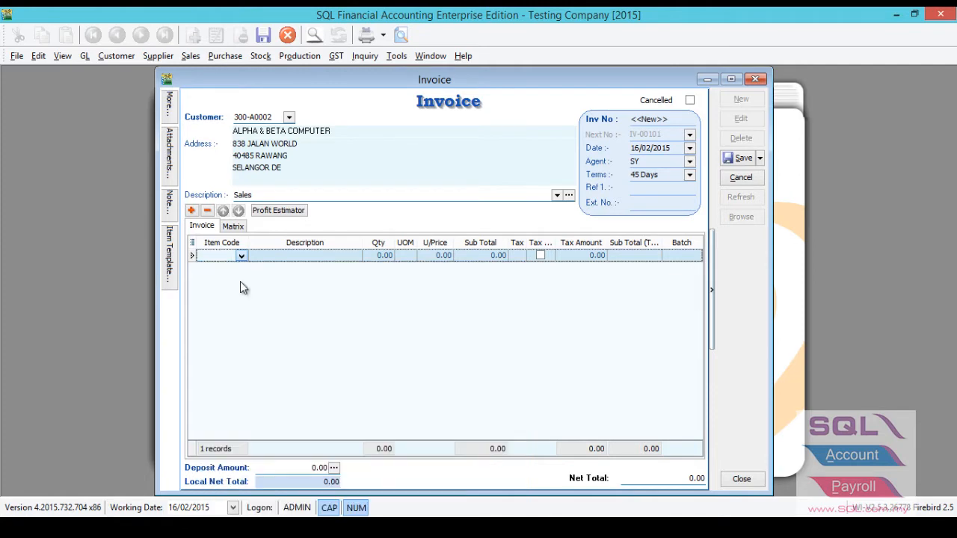
# Check the batches offered for the CEL-PRE-RM100 line and their available quantities and expiry dates in the stock available balance
pyautogui.click(694, 259)
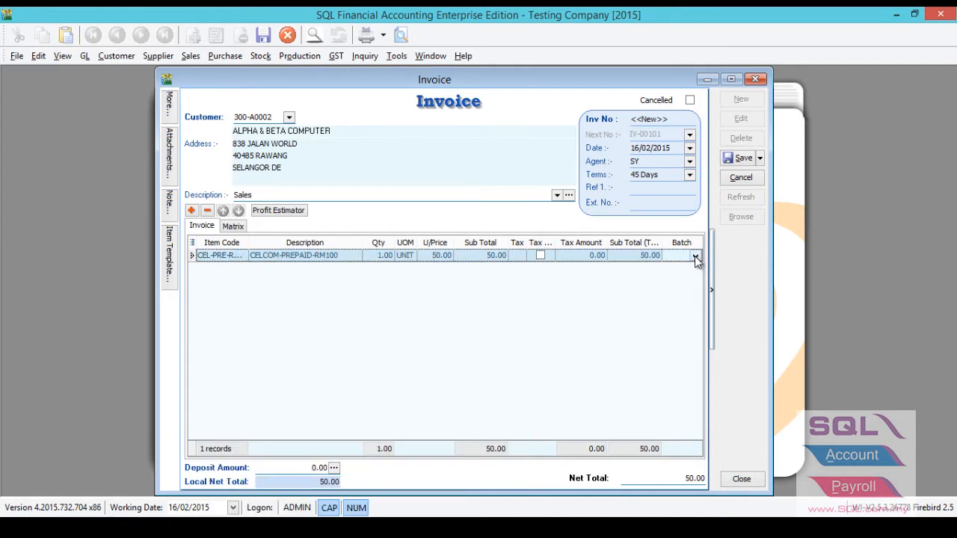
pyautogui.click(694, 256)
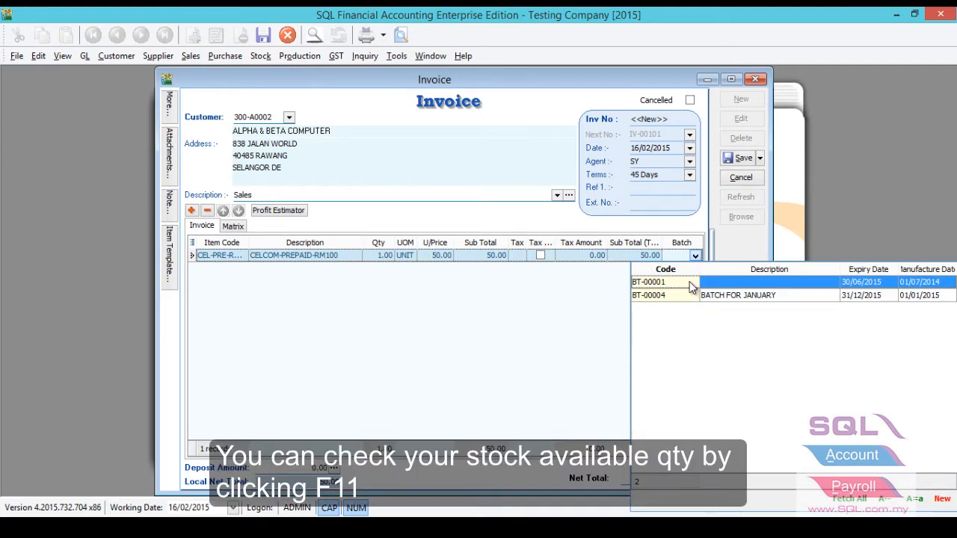
pyautogui.click(578, 290)
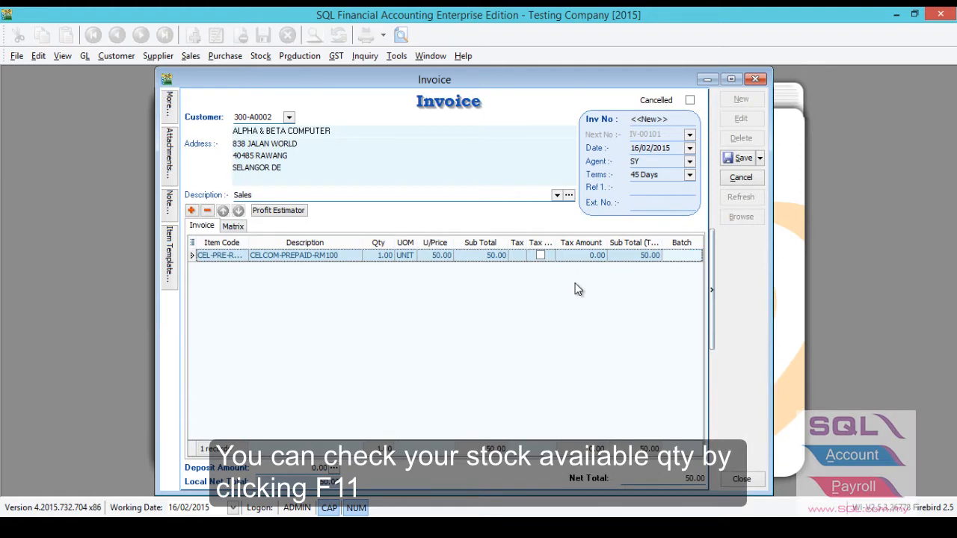
pyautogui.press('F11')
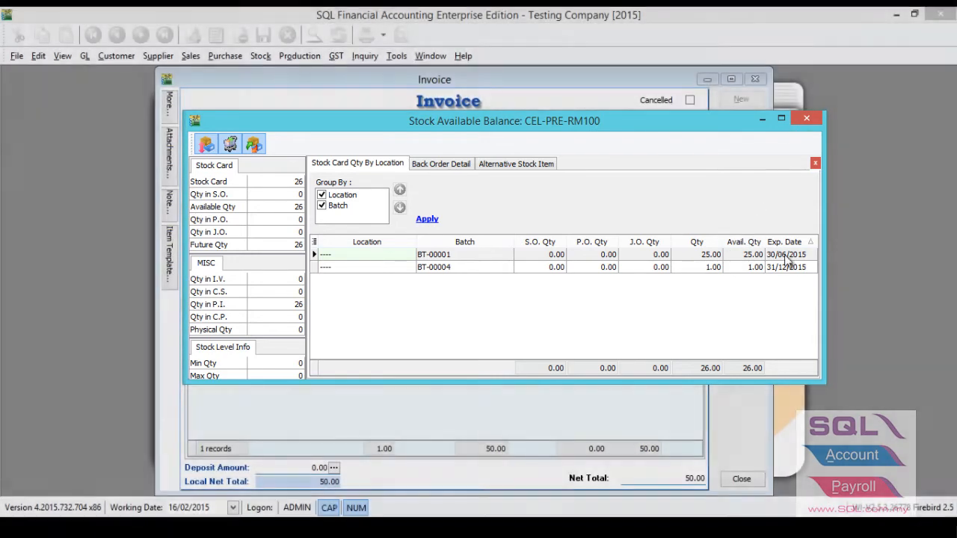
pyautogui.click(786, 257)
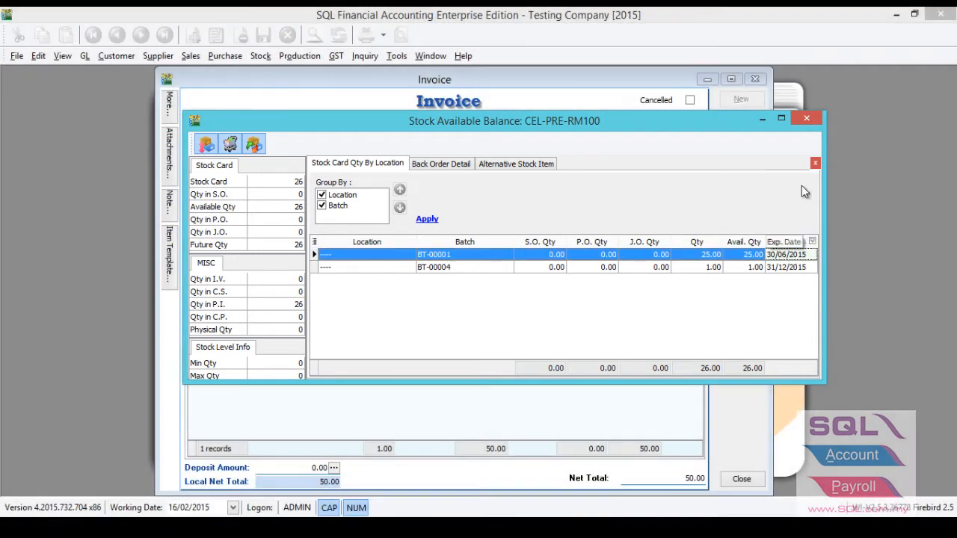
pyautogui.click(802, 119)
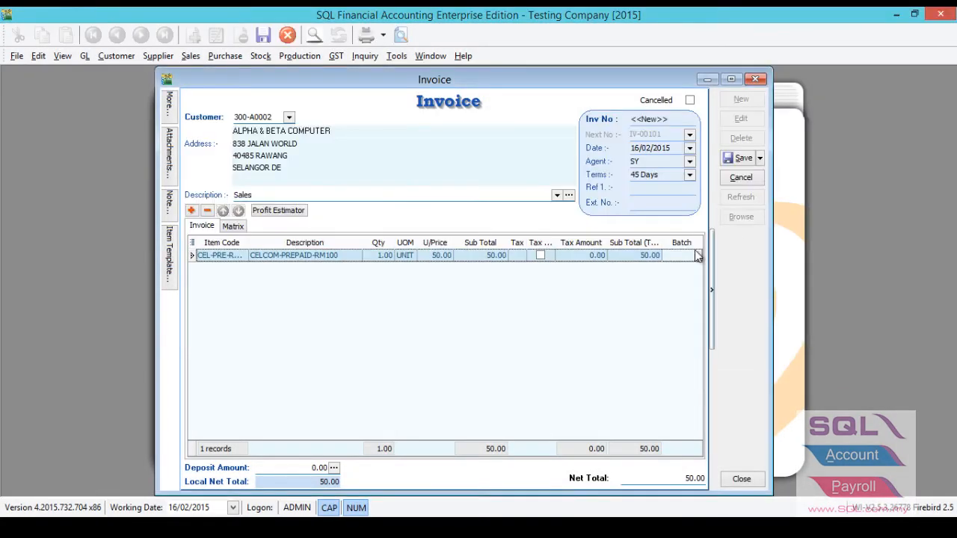
# Assign batch BT-00001 to the CEL-PRE-RM100 line and save the sales invoice
pyautogui.click(695, 256)
pyautogui.click(702, 292)
pyautogui.click(734, 162)
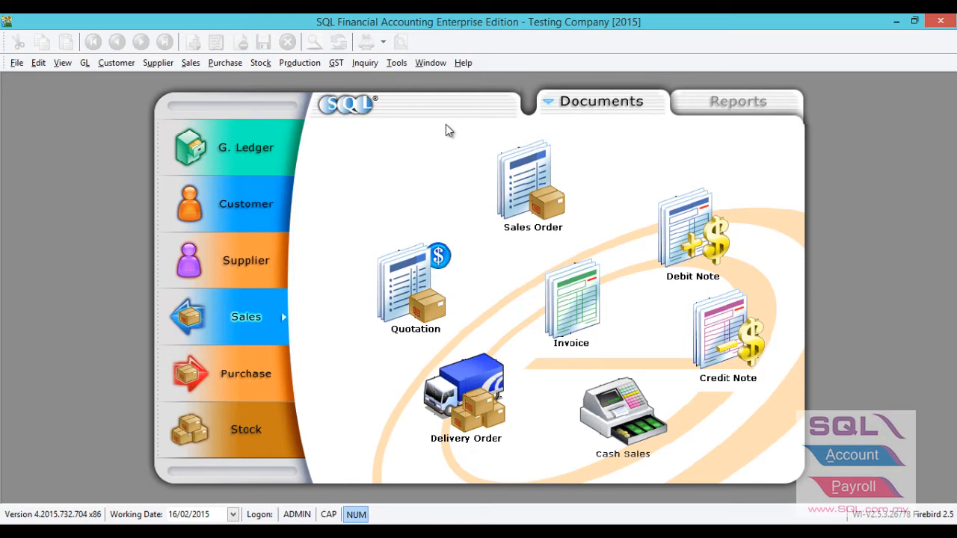
# Open the Stock Card report
pyautogui.click(268, 69)
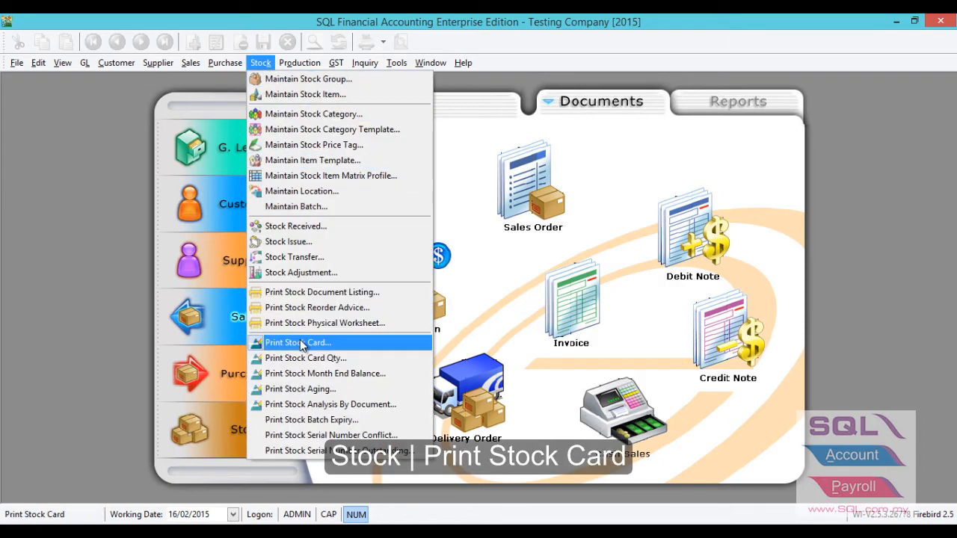
pyautogui.click(300, 343)
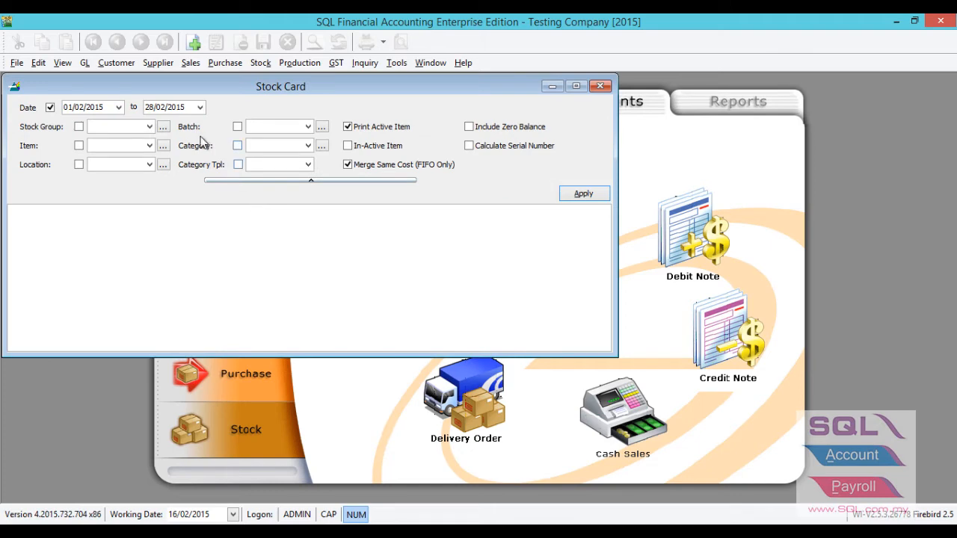
pyautogui.click(150, 146)
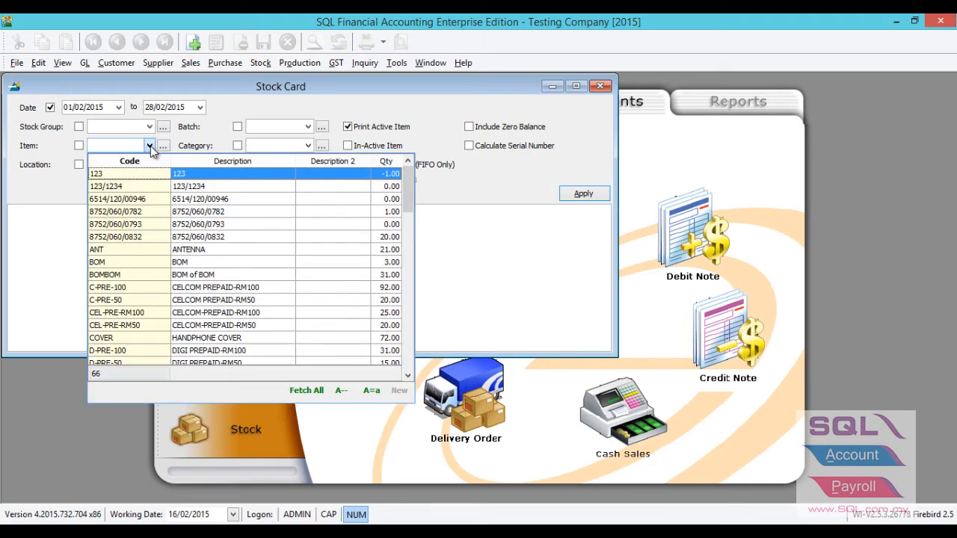
pyautogui.write('cel')
pyautogui.click(148, 177)
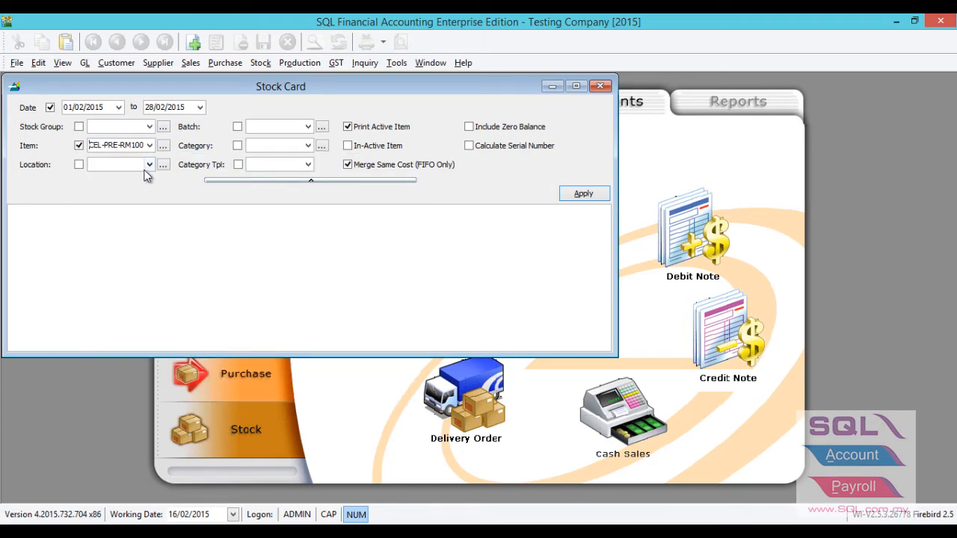
pyautogui.click(78, 145)
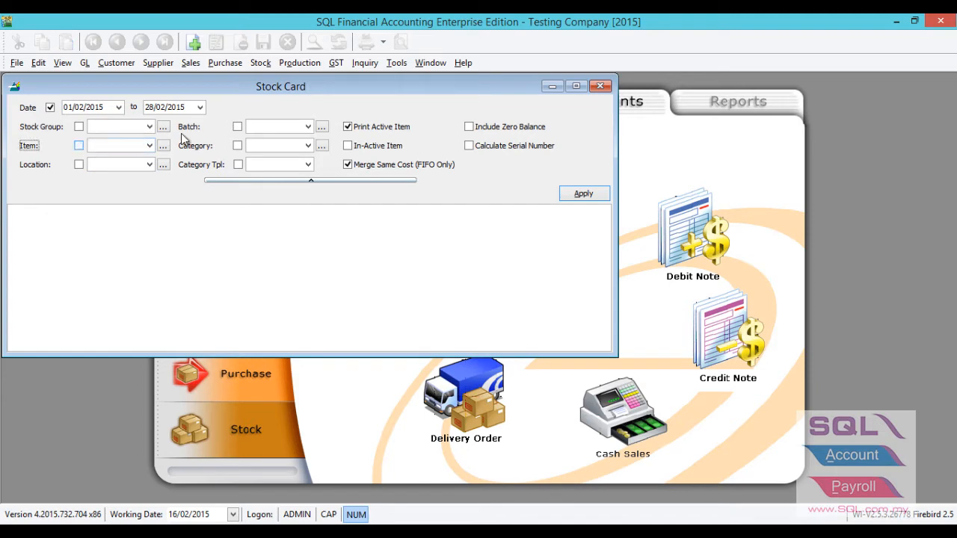
# Filter the stock card by batch BT-00001, apply the filter and preview it with the Stock Card report format
pyautogui.click(264, 127)
pyautogui.click(263, 127)
pyautogui.click(263, 155)
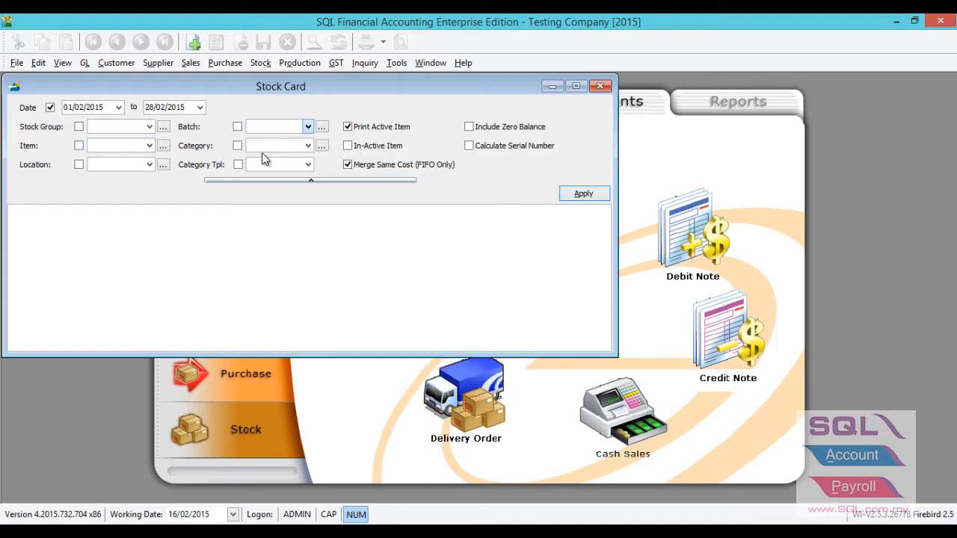
pyautogui.click(572, 196)
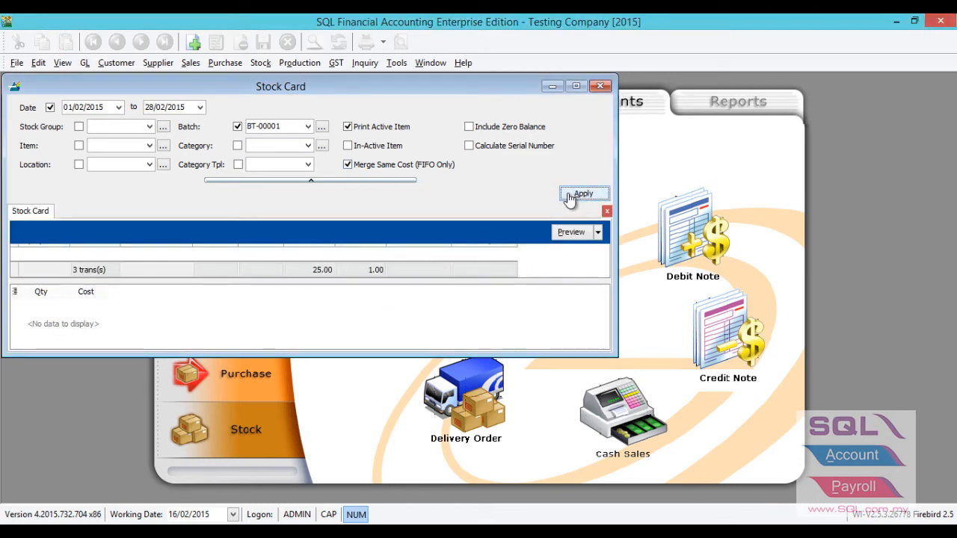
pyautogui.click(573, 233)
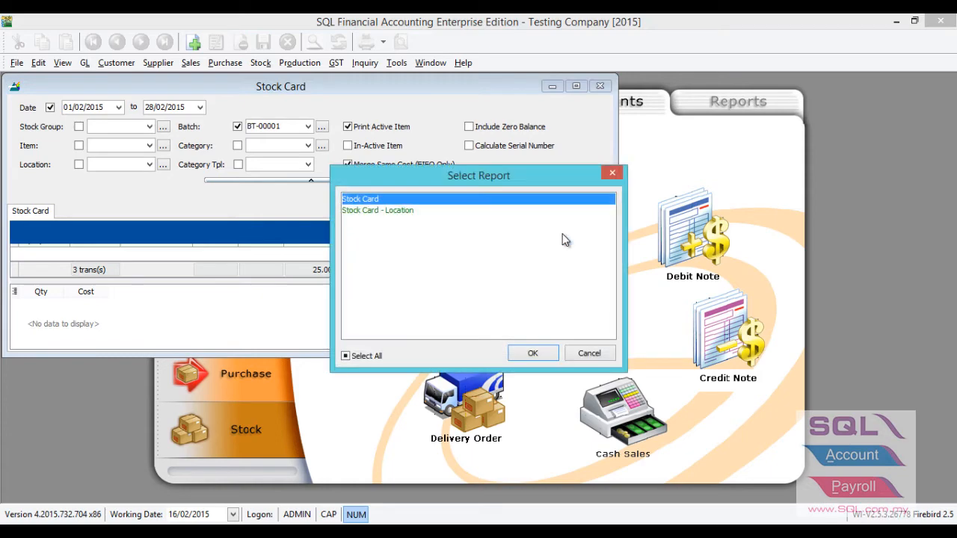
pyautogui.click(532, 353)
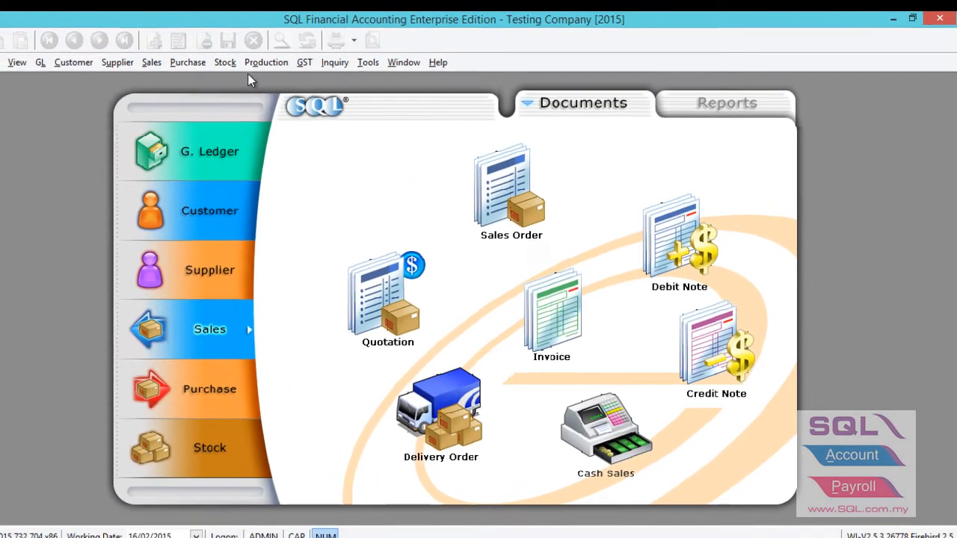
# Generate the Stock Batch Expiry report for expiry dates from 01/01/2015 to 31/12/2015, without a manufacture date filter
pyautogui.click(228, 62)
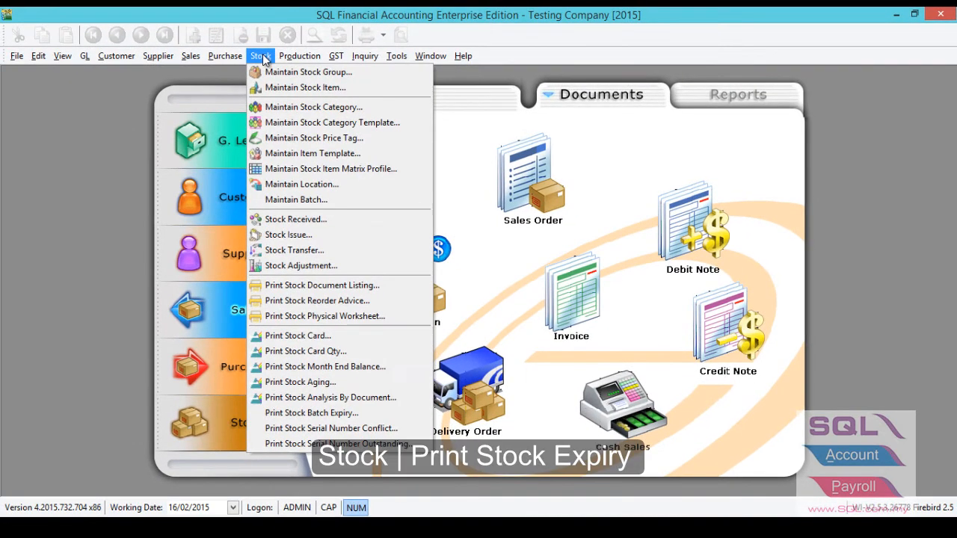
pyautogui.click(346, 415)
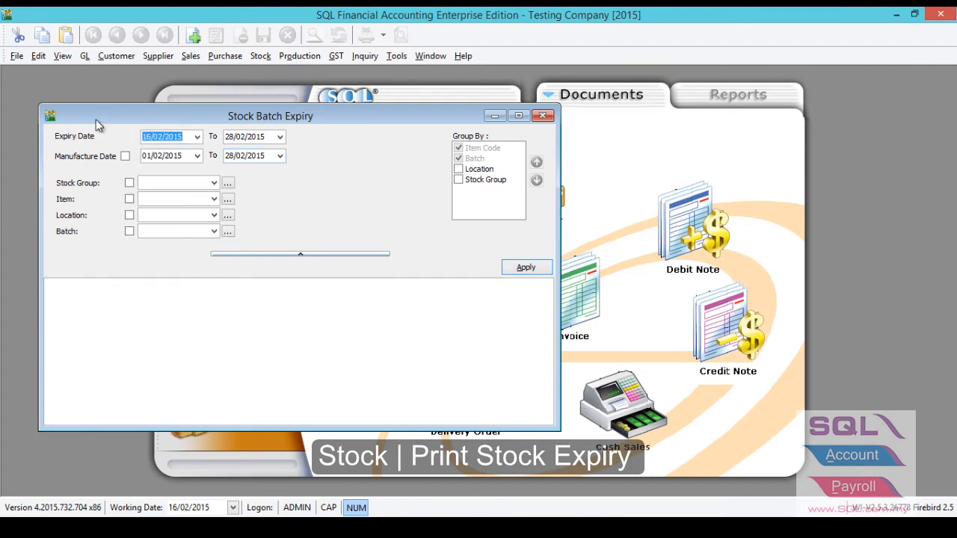
pyautogui.write('01/01')
pyautogui.click(228, 138)
pyautogui.write('31/12/')
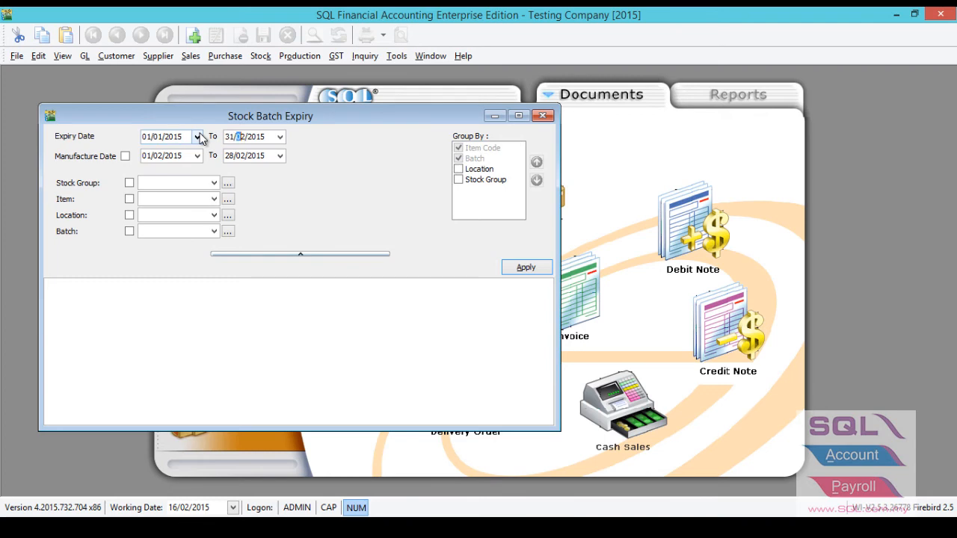
pyautogui.write('2015')
pyautogui.click(125, 157)
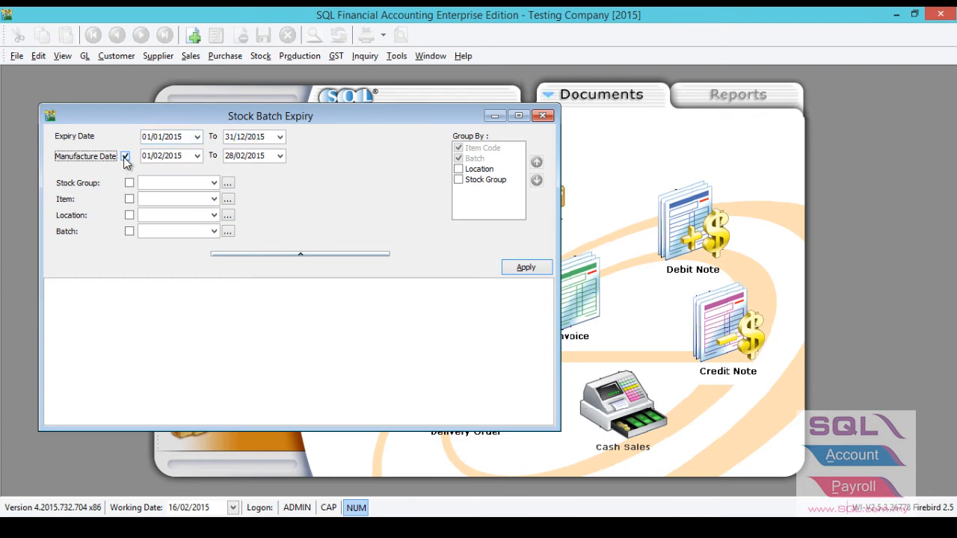
pyautogui.click(125, 157)
pyautogui.click(508, 273)
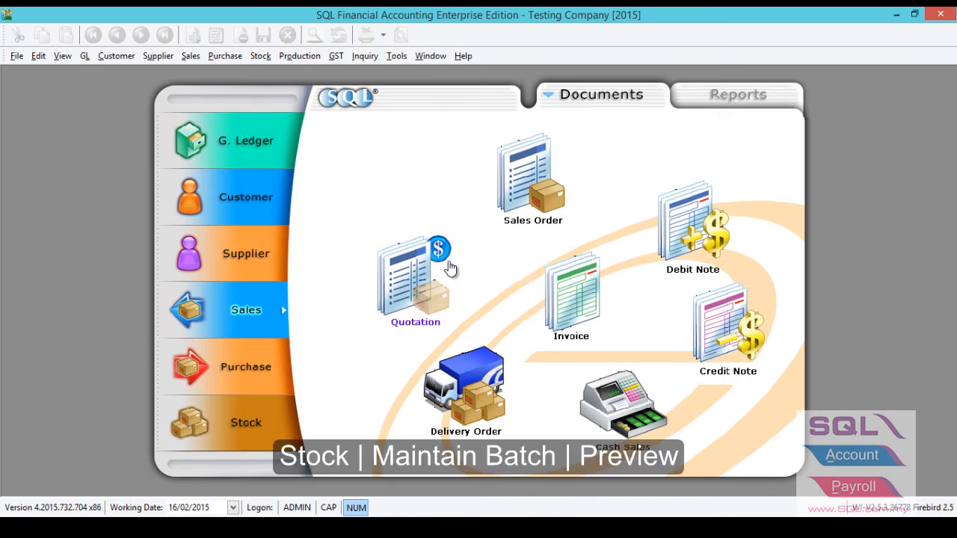
# Open the stock batch records and preview the Stock Batch Listing (Qty Balance) report
pyautogui.click(262, 57)
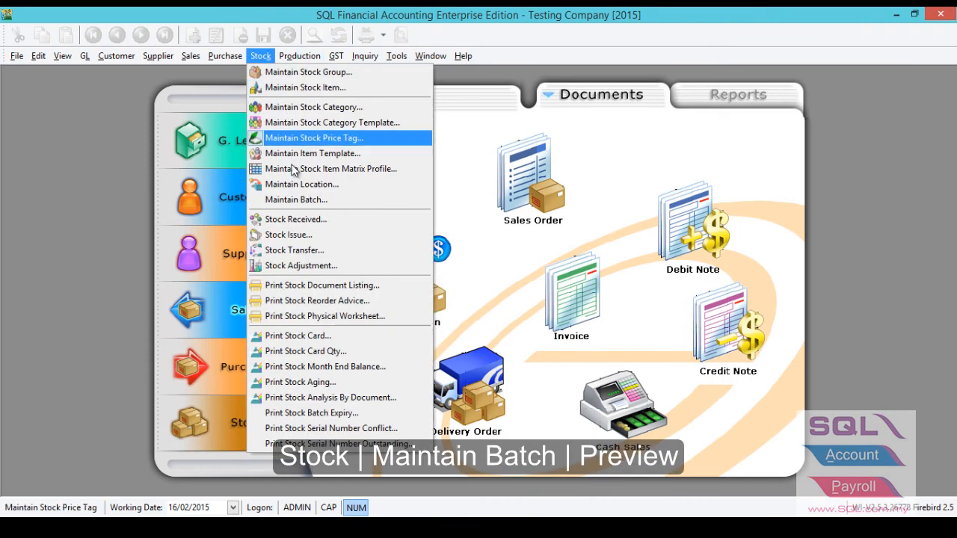
pyautogui.click(299, 201)
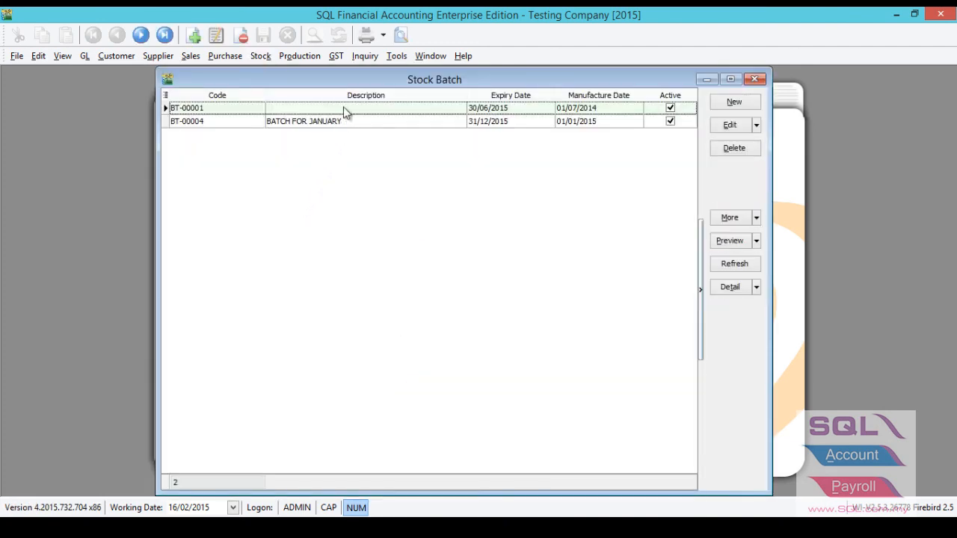
pyautogui.click(400, 35)
pyautogui.click(433, 205)
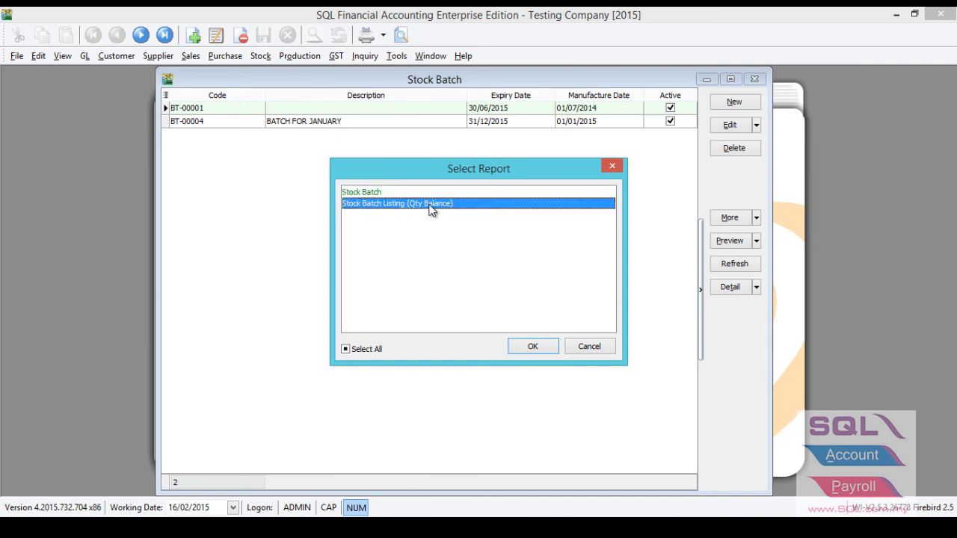
pyautogui.click(531, 347)
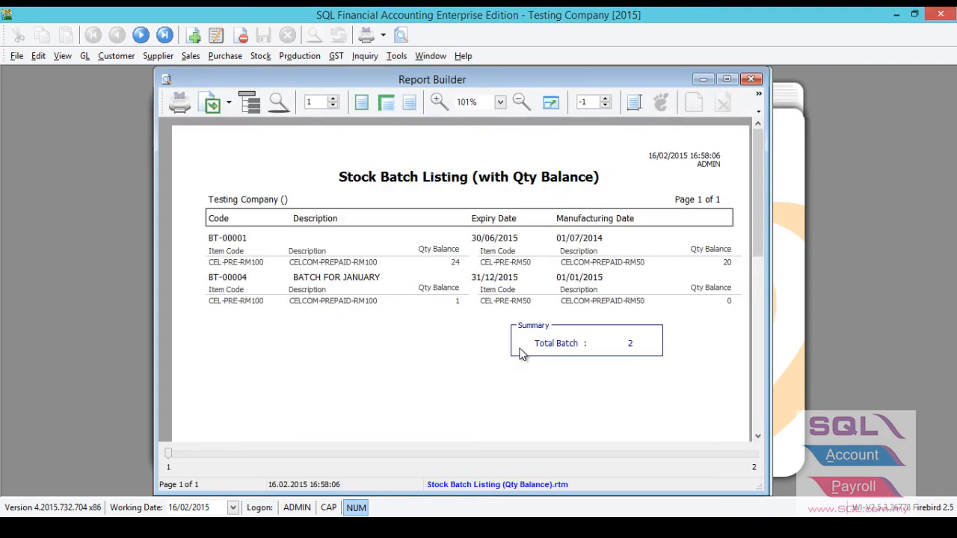